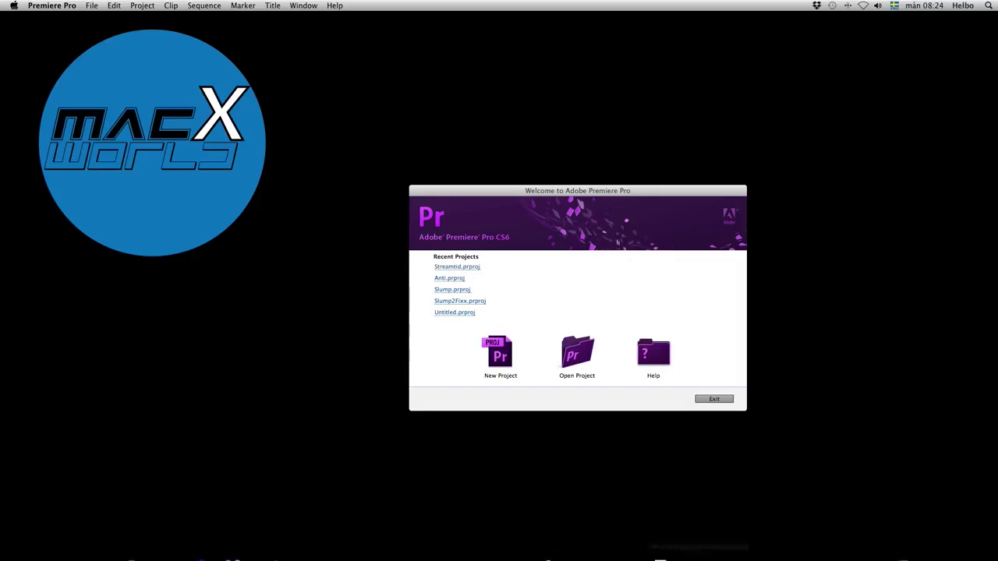
Restore the Hearthstone folder window, arrange it beside the Premiere Pro welcome window, and select Streamtid.prproj
mouse_move(764, 549)
click(838, 536)
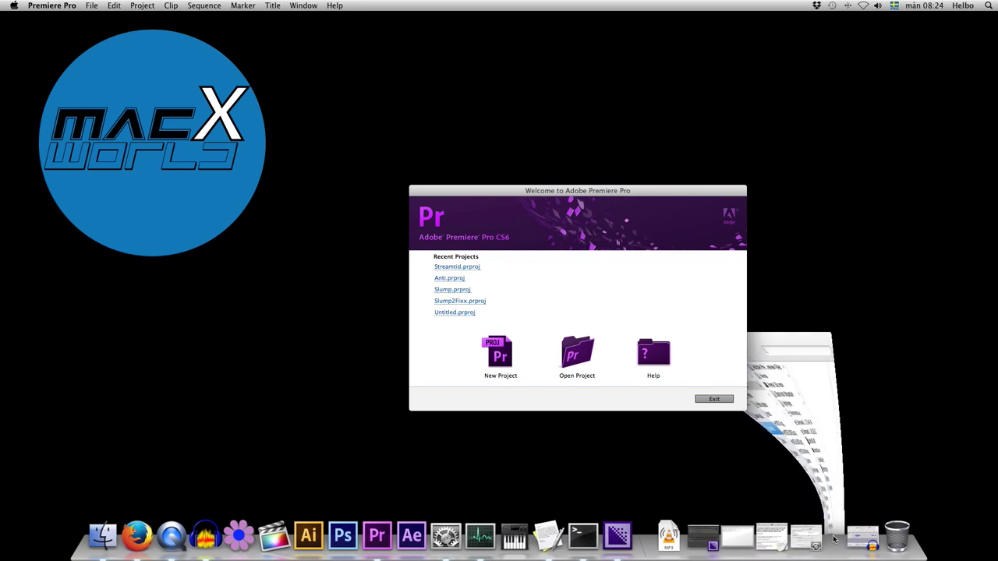
drag(609, 158, 308, 161)
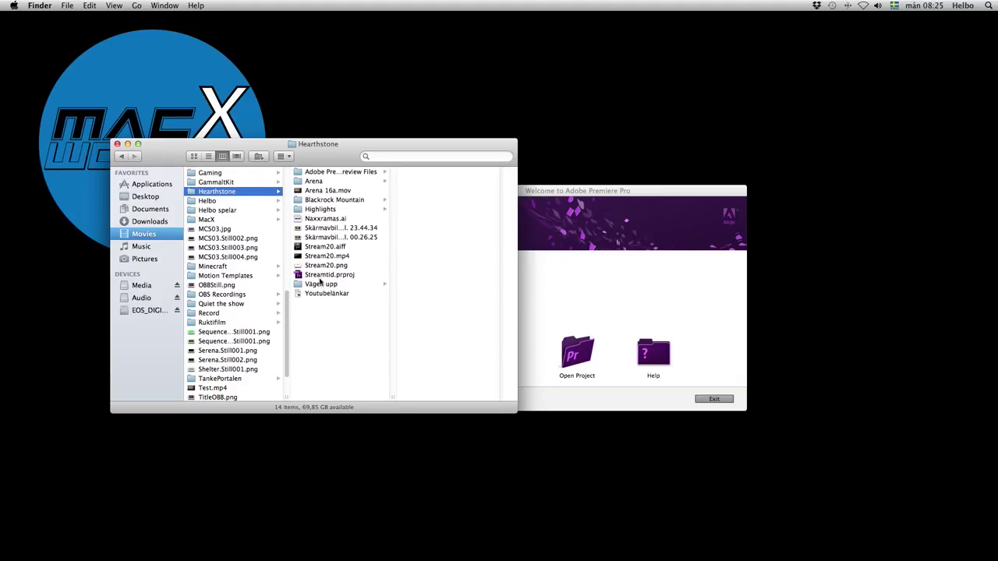
click(320, 275)
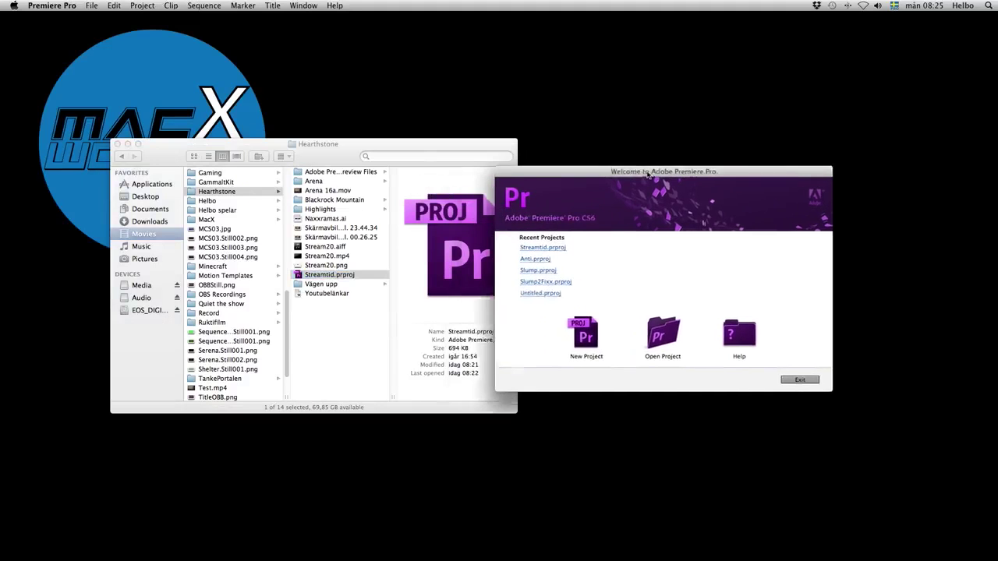
click(564, 195)
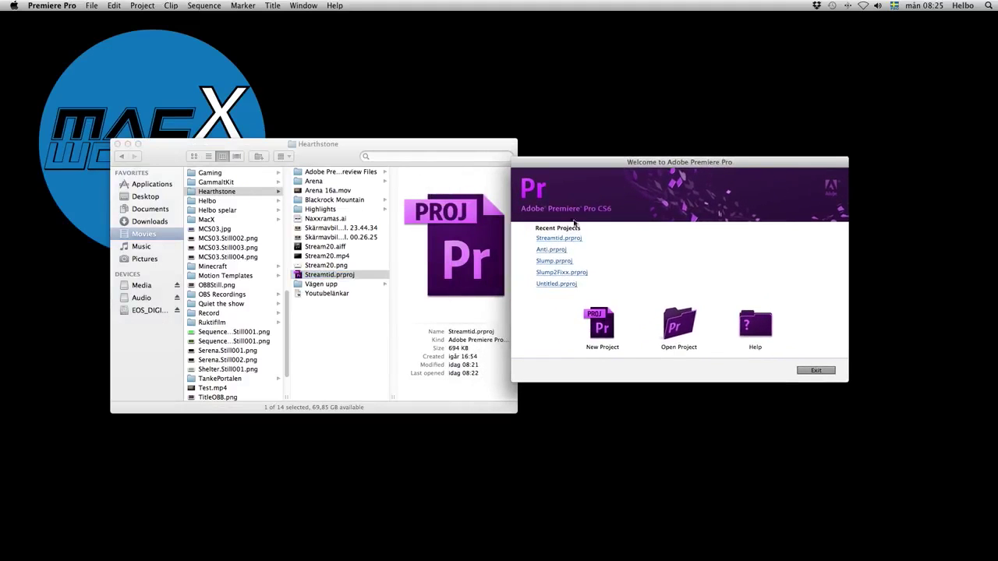
Open the Streamtid.prproj project file as text in TextEdit
right_click(316, 274)
mouse_move(347, 288)
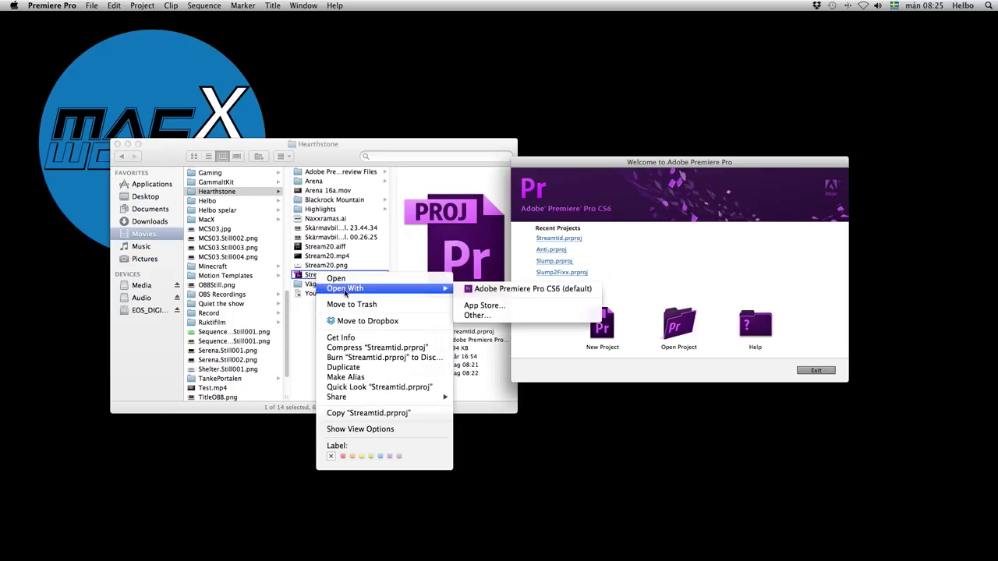
click(484, 315)
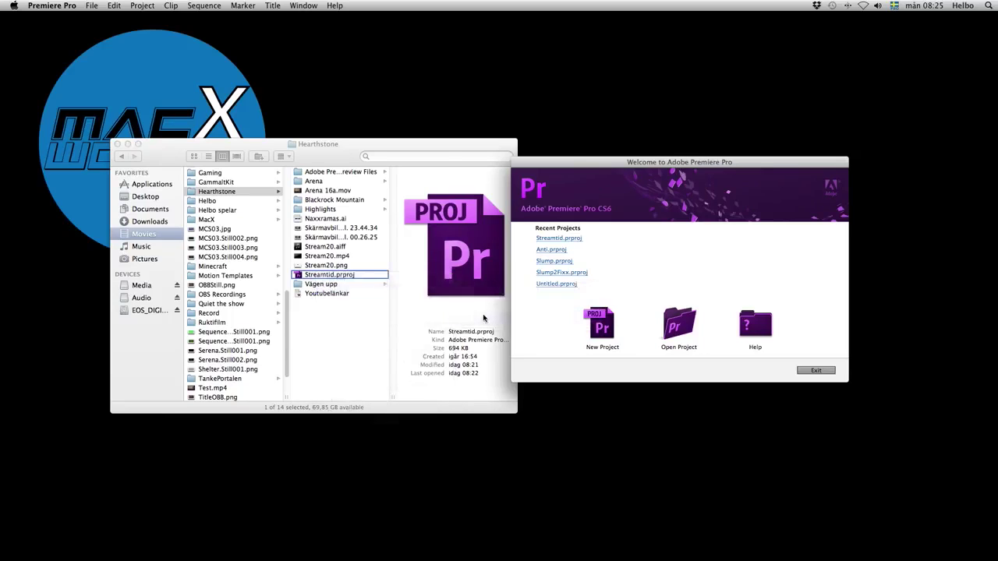
click(437, 95)
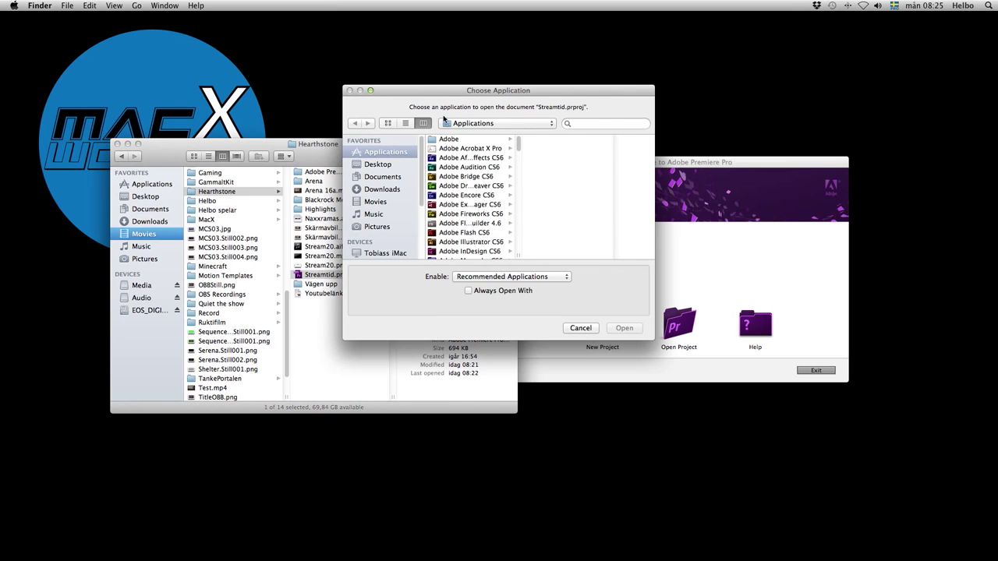
scroll(466, 218, down, 3)
scroll(465, 218, down, 10)
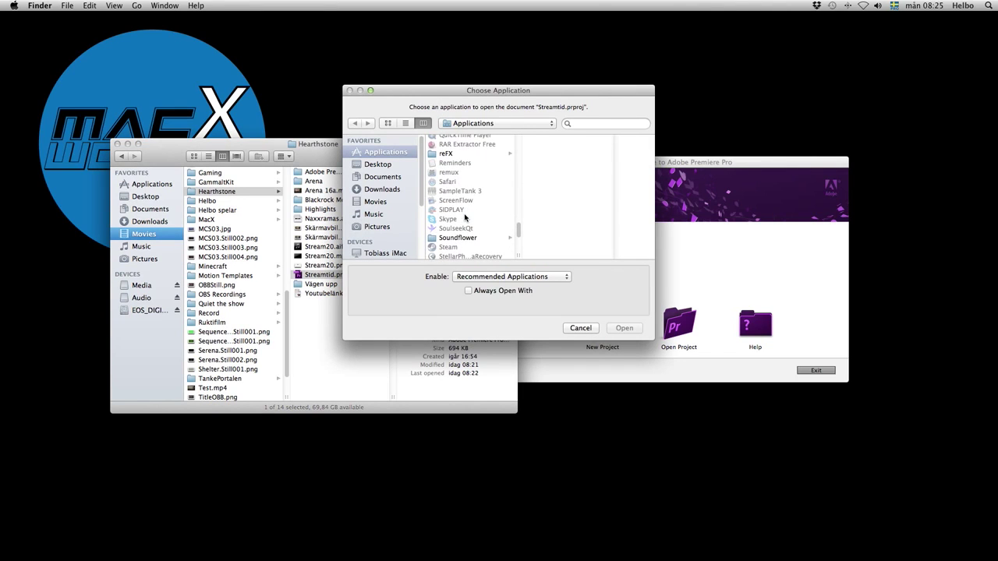
scroll(465, 217, down, 8)
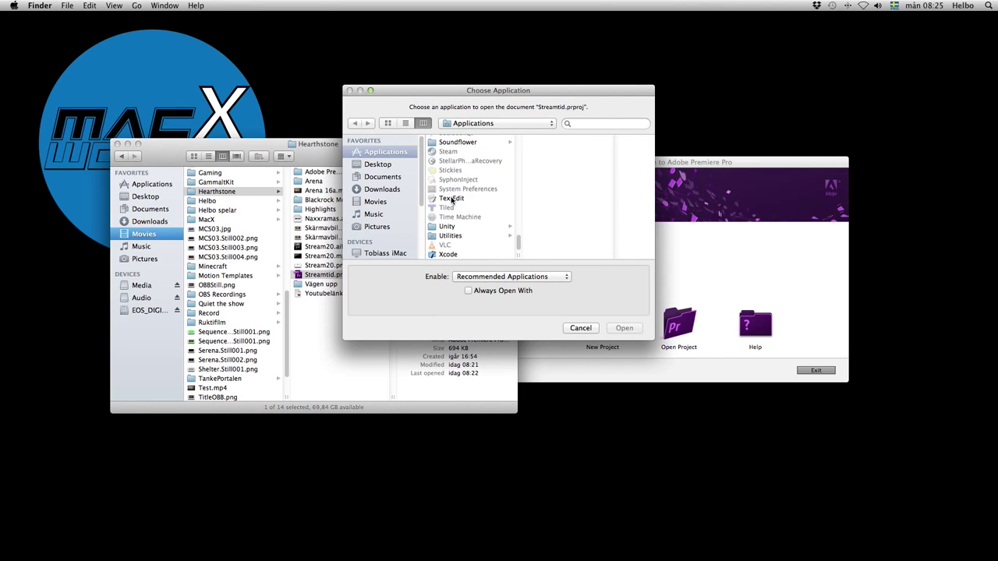
double_click(449, 200)
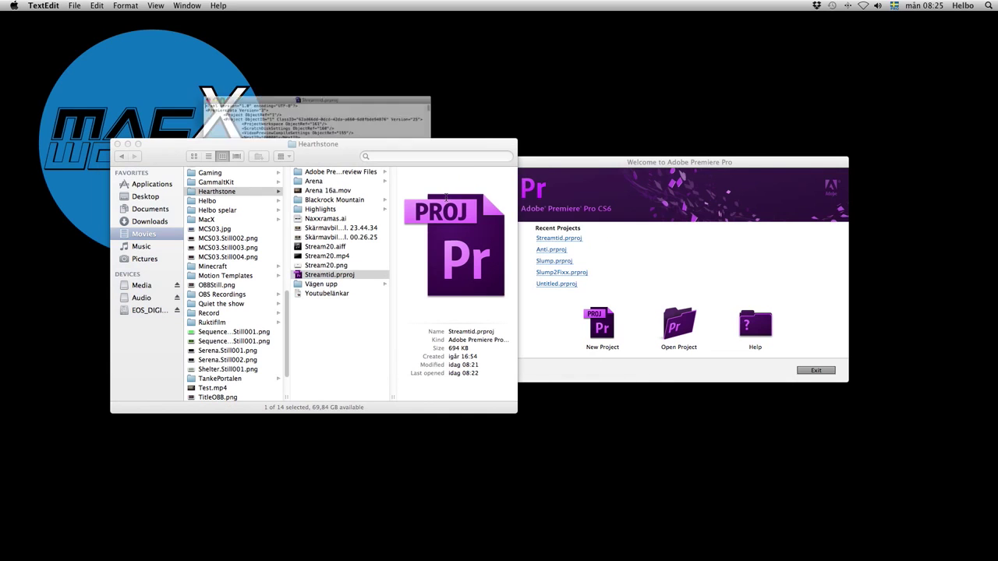
Reposition and enlarge the Streamtid.prproj text window and increase its text size
drag(389, 65, 575, 119)
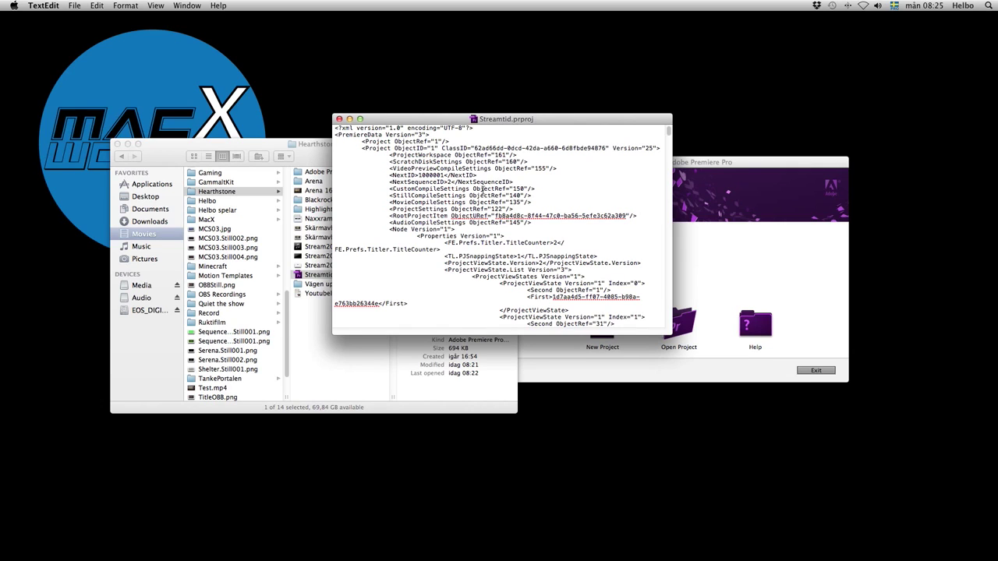
key(super+plus)
key(super+plus)
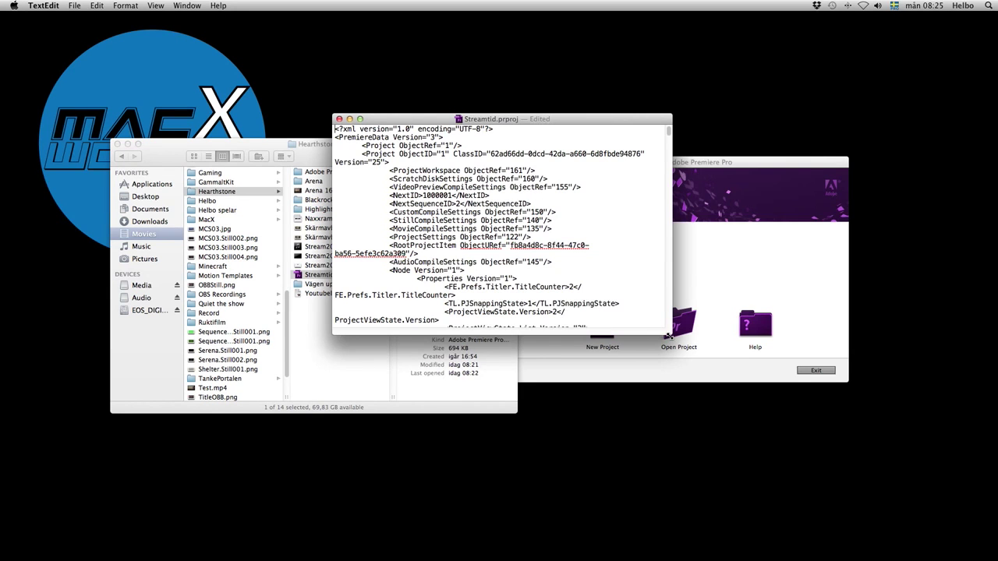
drag(671, 332, 800, 449)
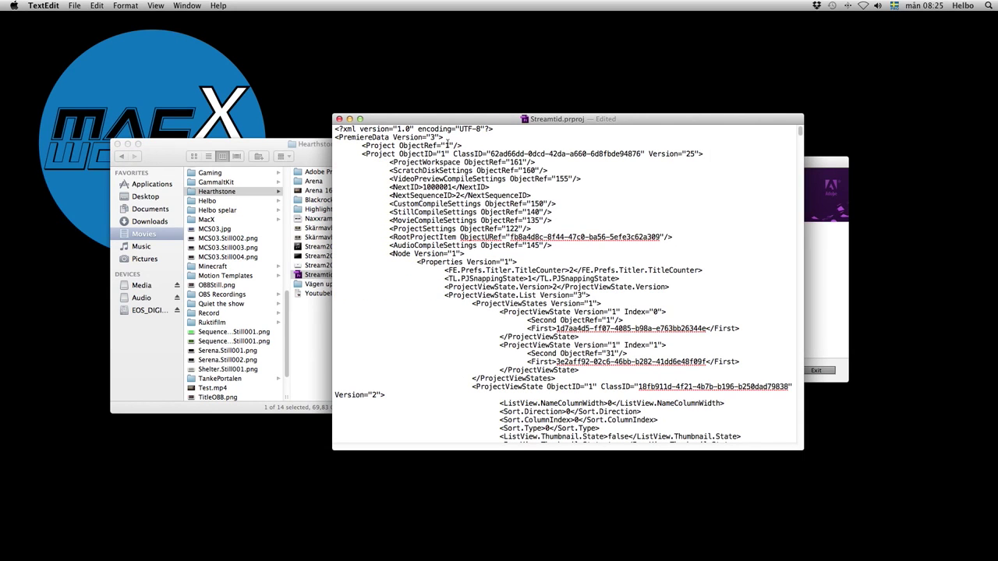
scroll(533, 237, down, 15)
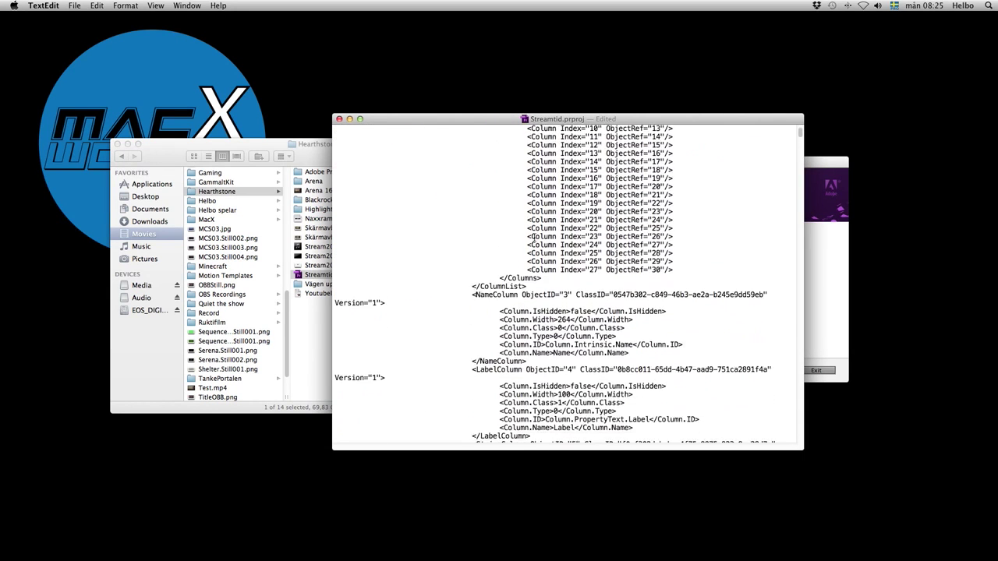
scroll(533, 237, up, 20)
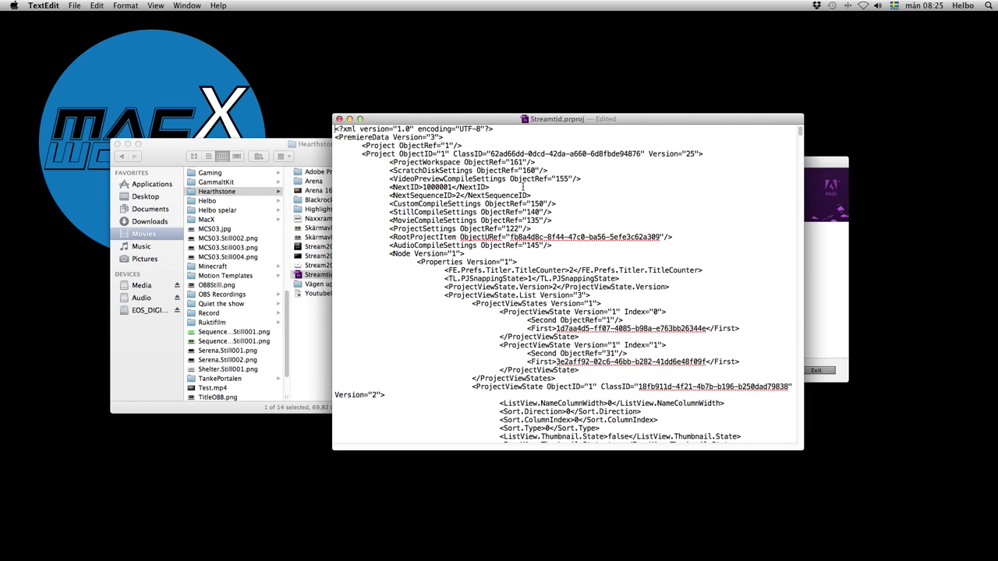
Search Streamtid.prproj for PreviewRenderingPreset and select "I-Frame Only MPEG" in the sequence's PreviewRenderingPresetPath value
key(super+f)
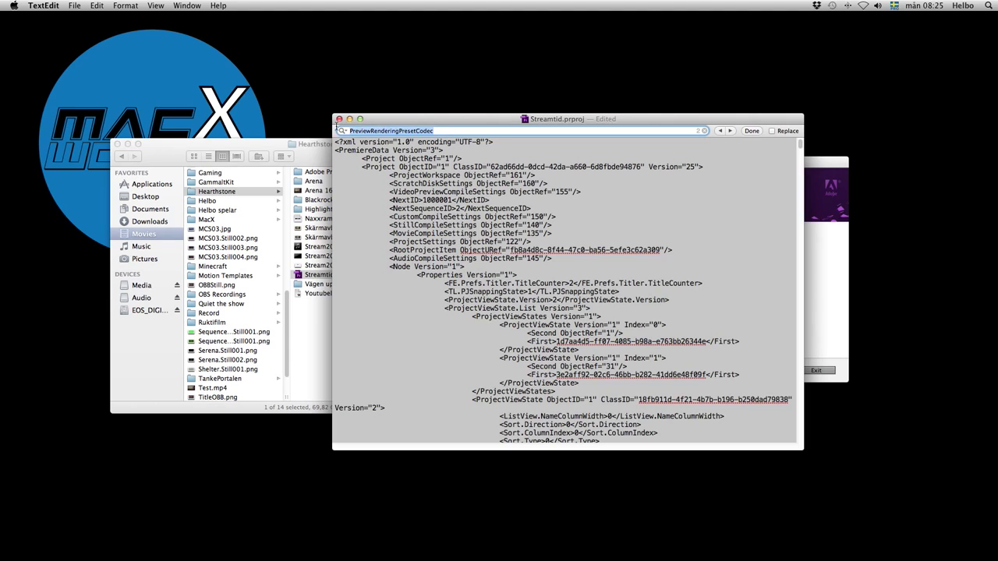
key(BackSpace)
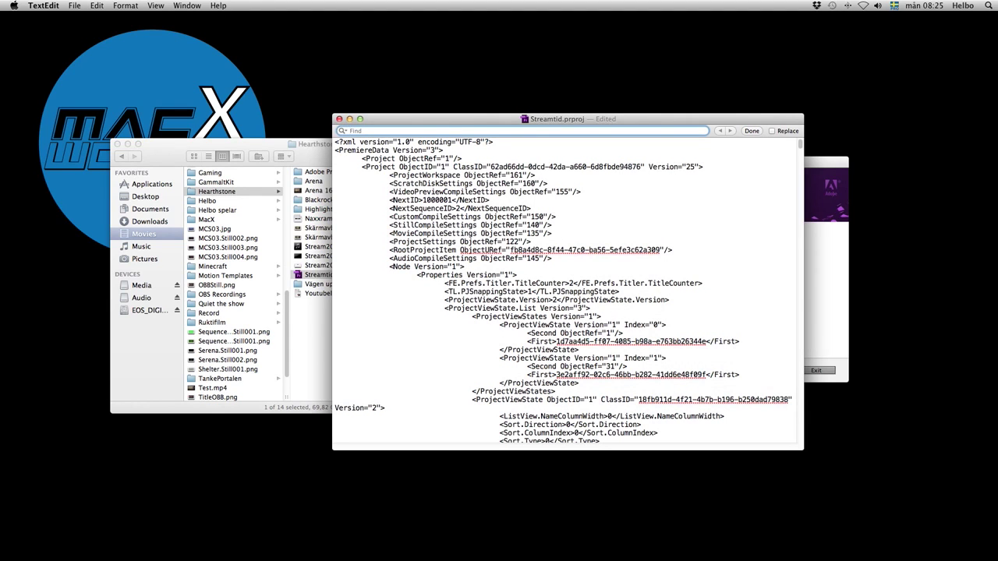
text(Previ)
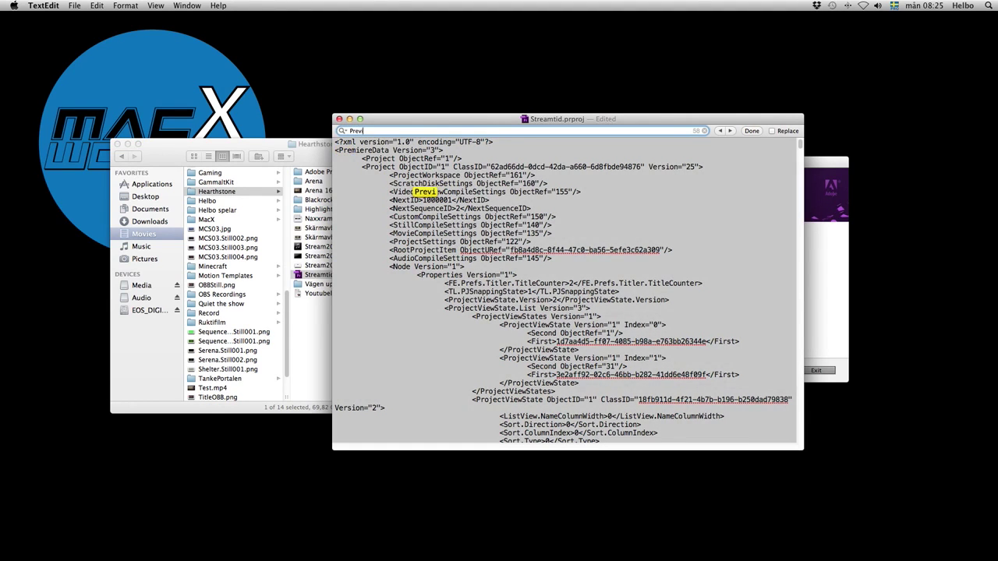
text(ewRenderingPr)
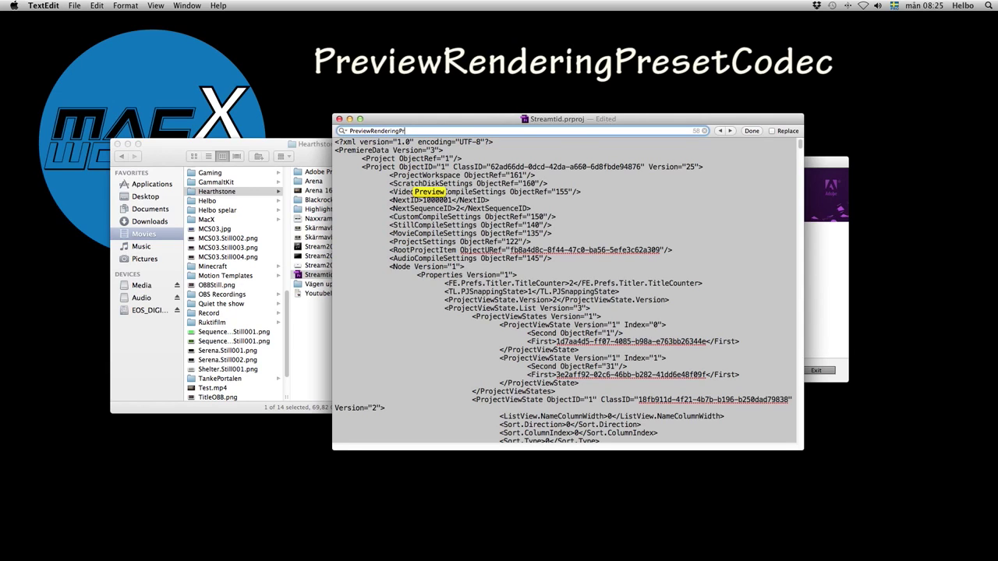
text(eset)
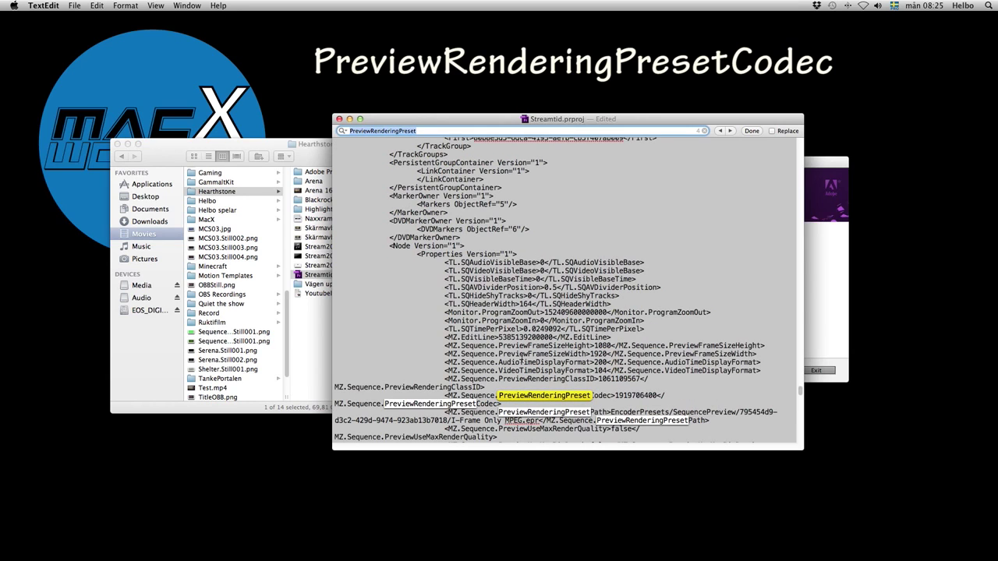
scroll(521, 359, down, 5)
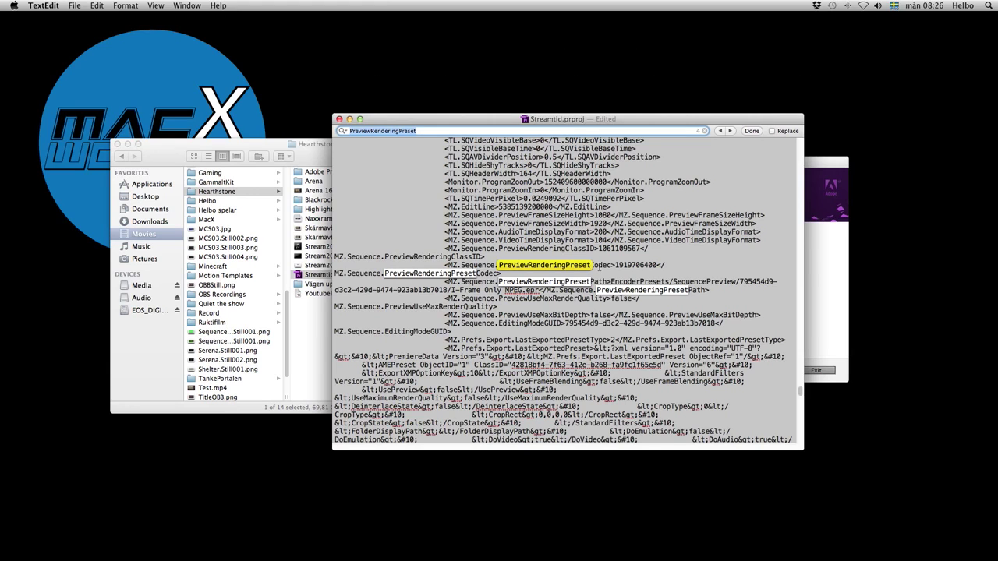
click(590, 274)
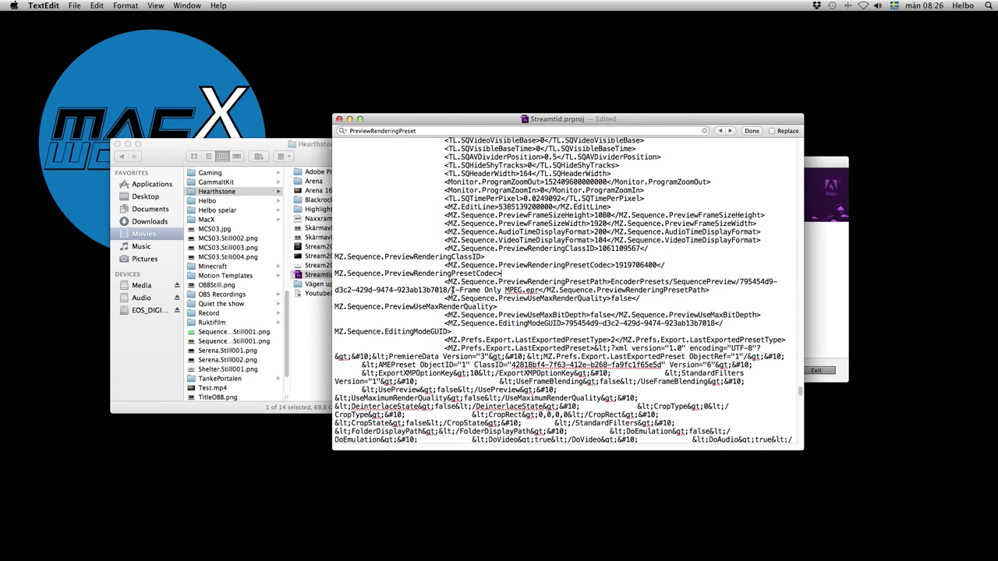
drag(450, 290, 523, 290)
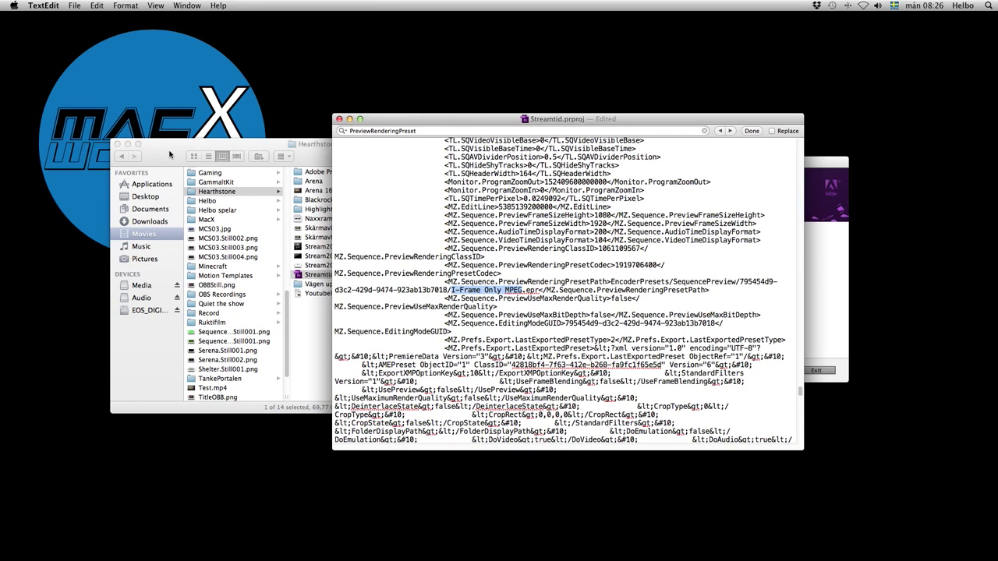
Switch to the Finder window, move it clear of the text, and select Untitled.prproj in the Vägen upp folder
drag(169, 154, 100, 221)
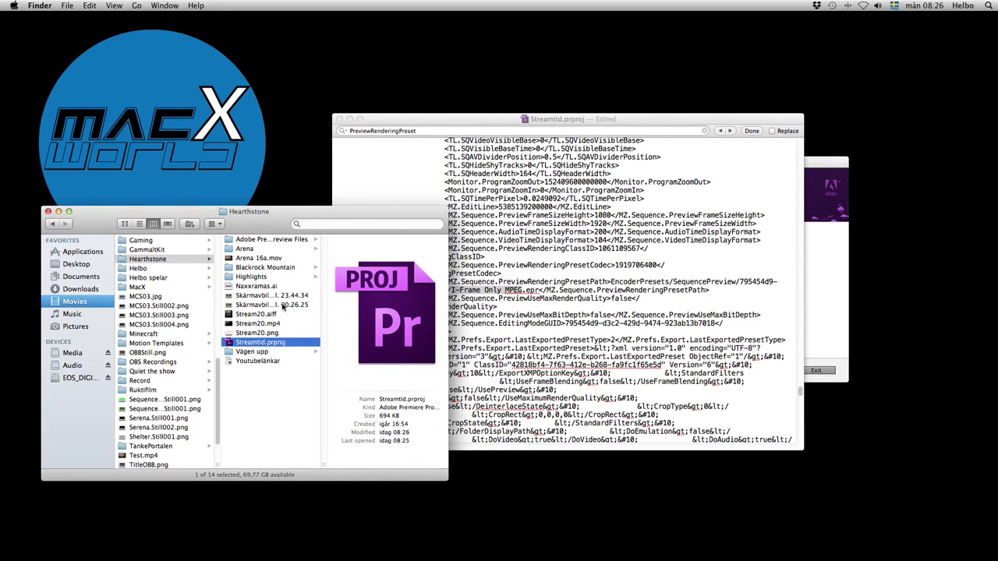
click(257, 351)
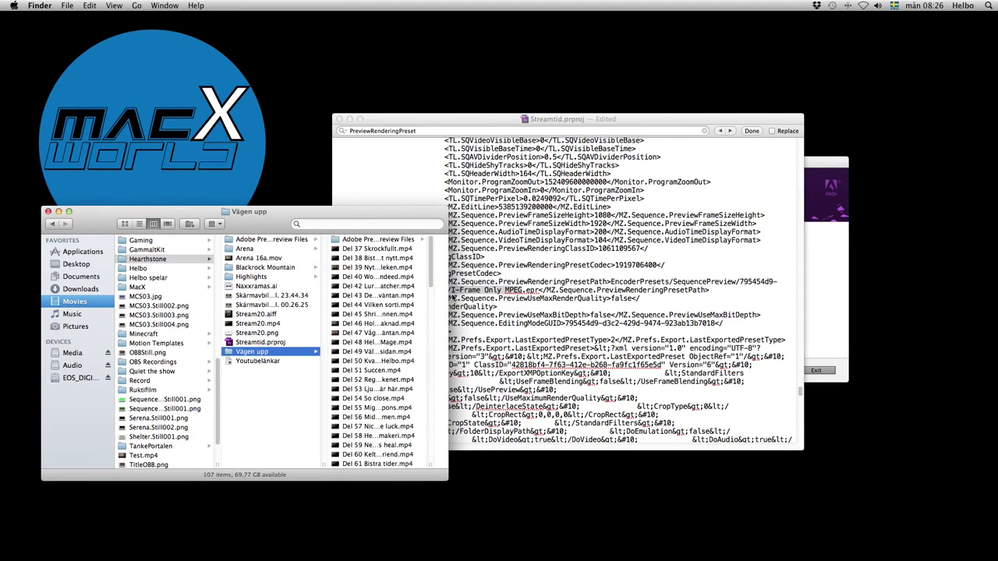
drag(434, 277, 423, 463)
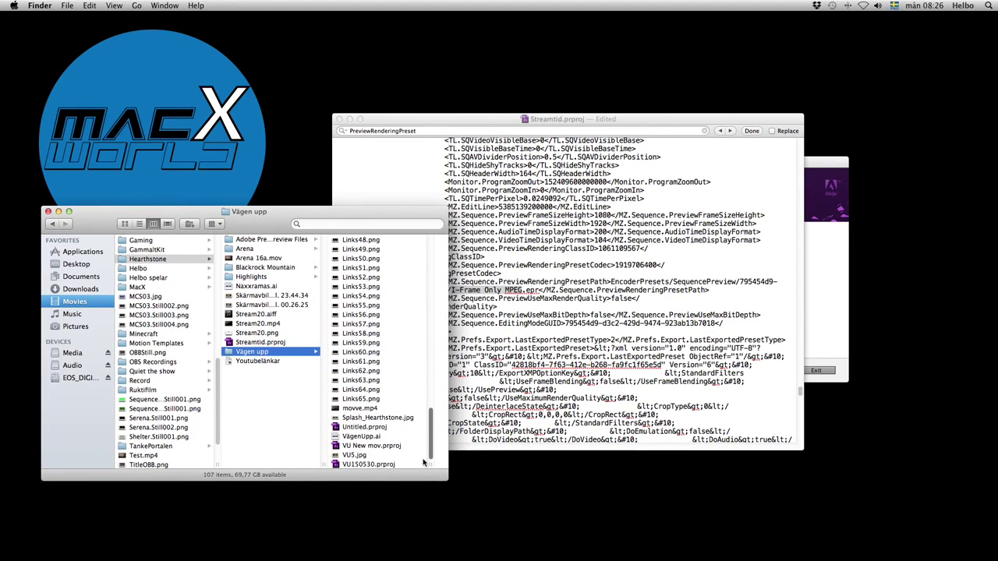
click(352, 428)
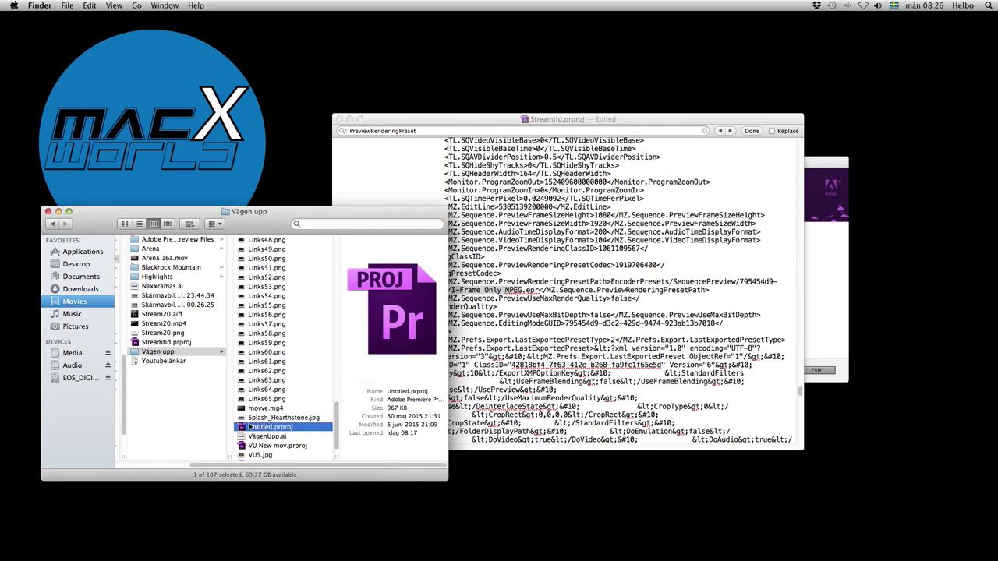
Open the Untitled.prproj project file as text in TextEdit
right_click(252, 431)
mouse_move(309, 377)
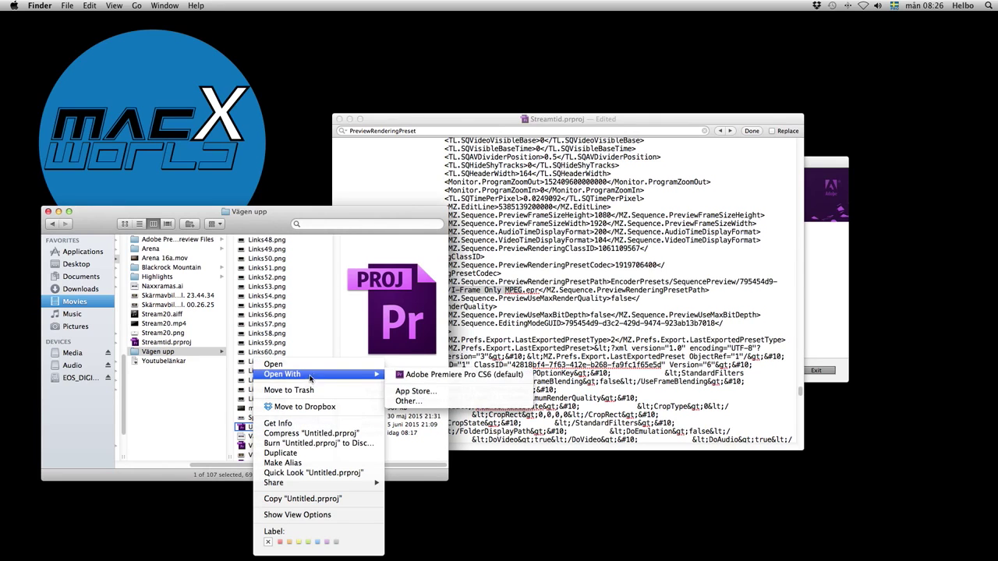
click(406, 401)
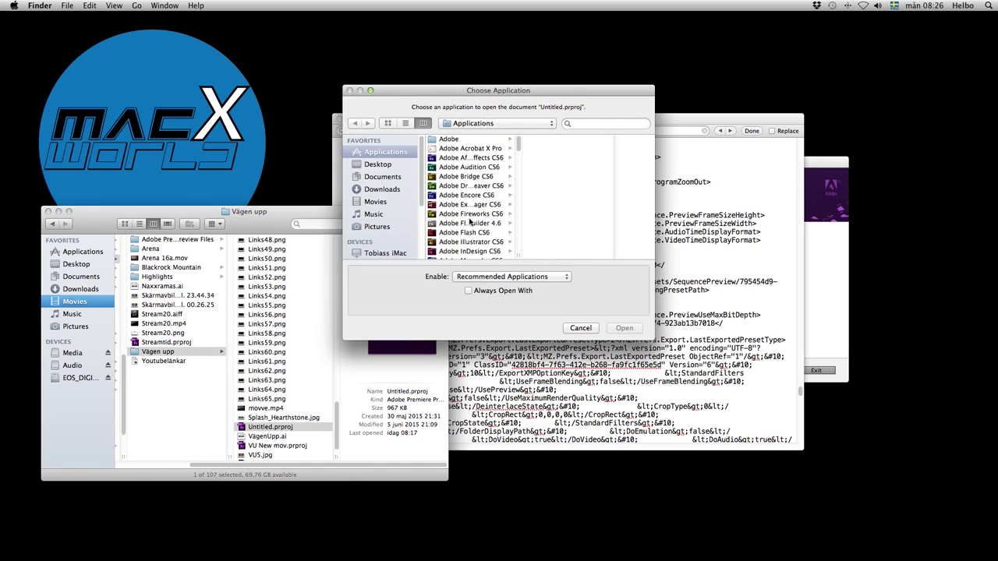
scroll(468, 210, down, 15)
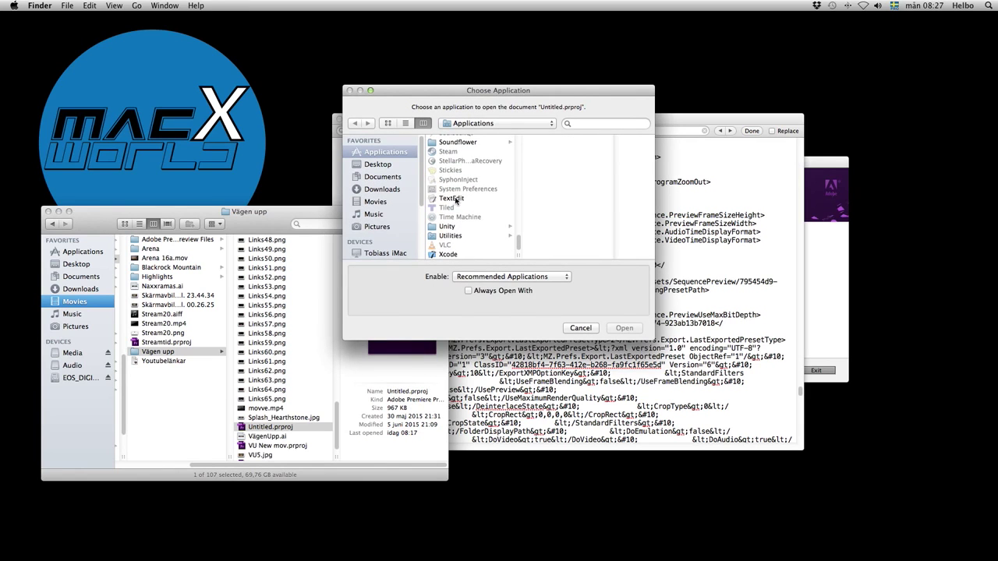
double_click(452, 199)
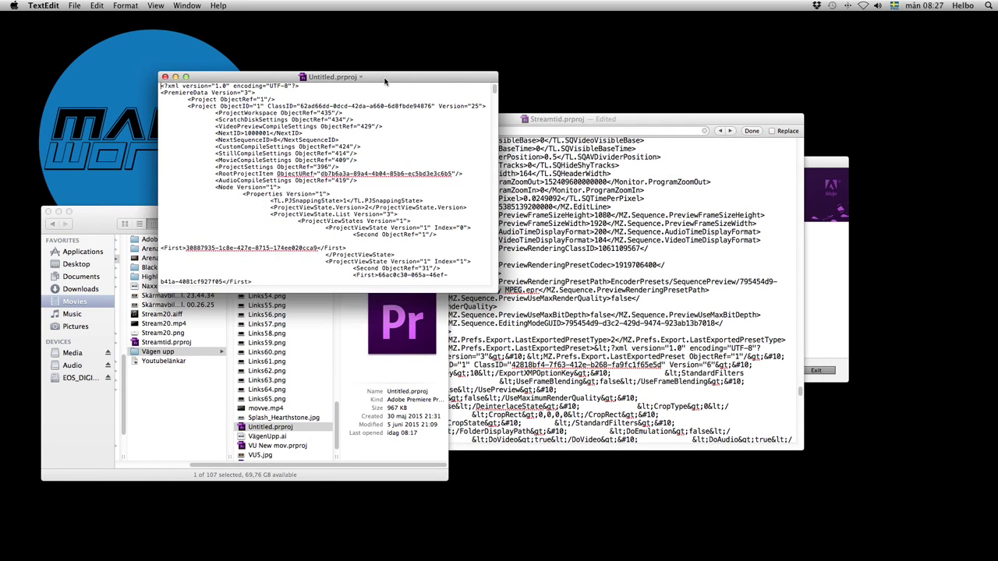
Arrange the Untitled.prproj and Streamtid.prproj text windows side by side, with Untitled.prproj active
drag(384, 81, 295, 195)
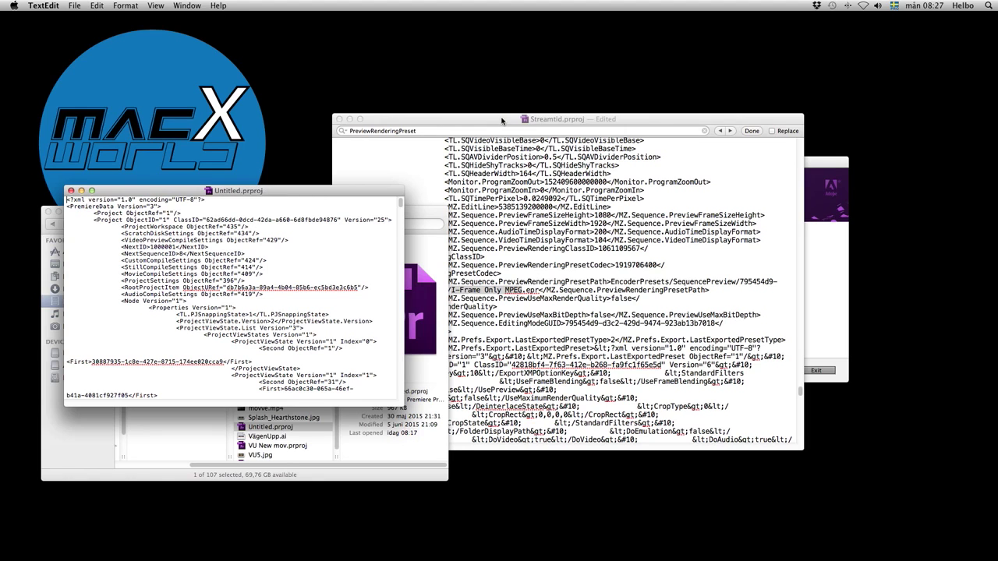
drag(501, 119, 721, 107)
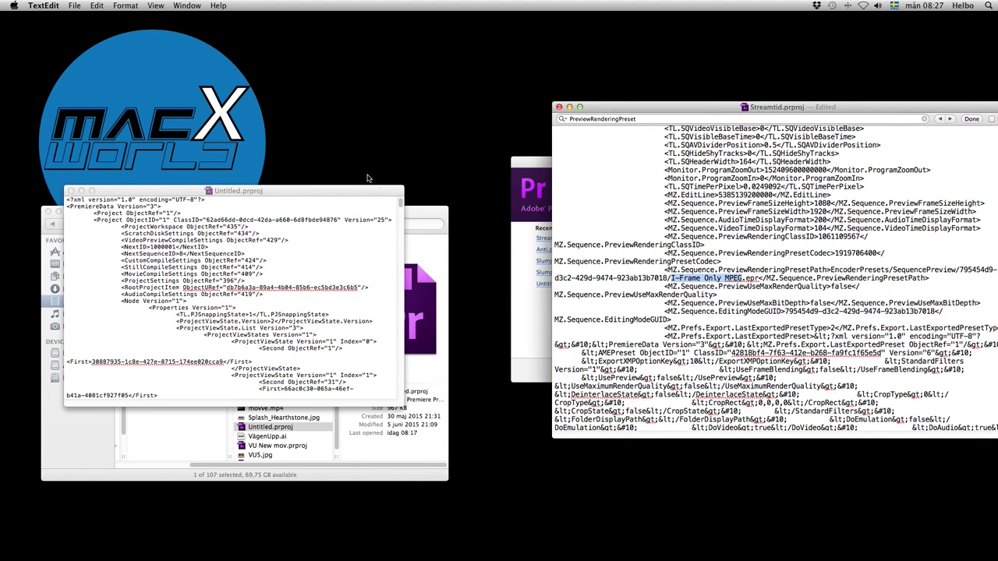
click(307, 194)
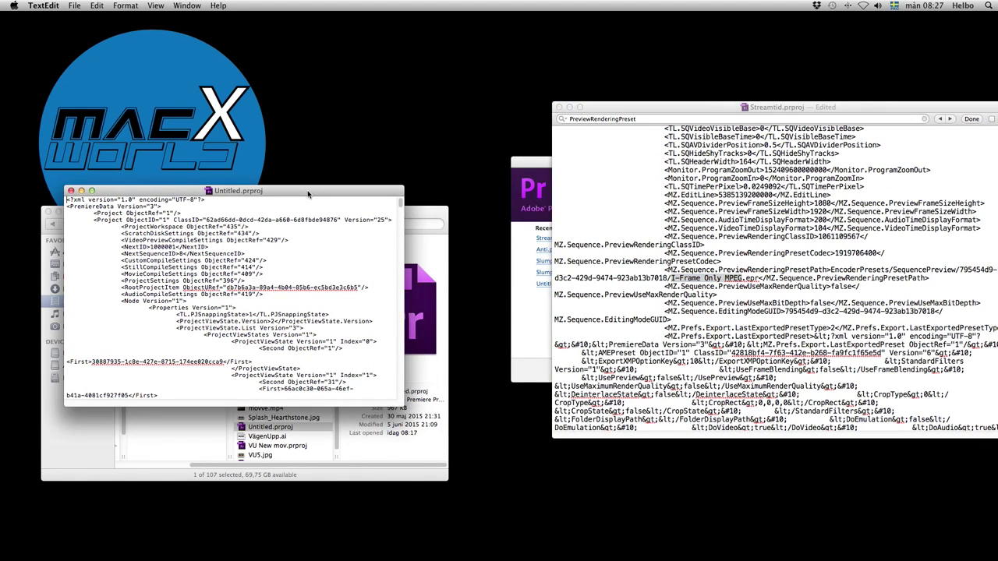
Search Untitled.prproj for PreviewRenderingPreset and copy "P2 1080i-1080p 50Hz DVCPROHD" from its PreviewRenderingPresetPath value
key(super+f)
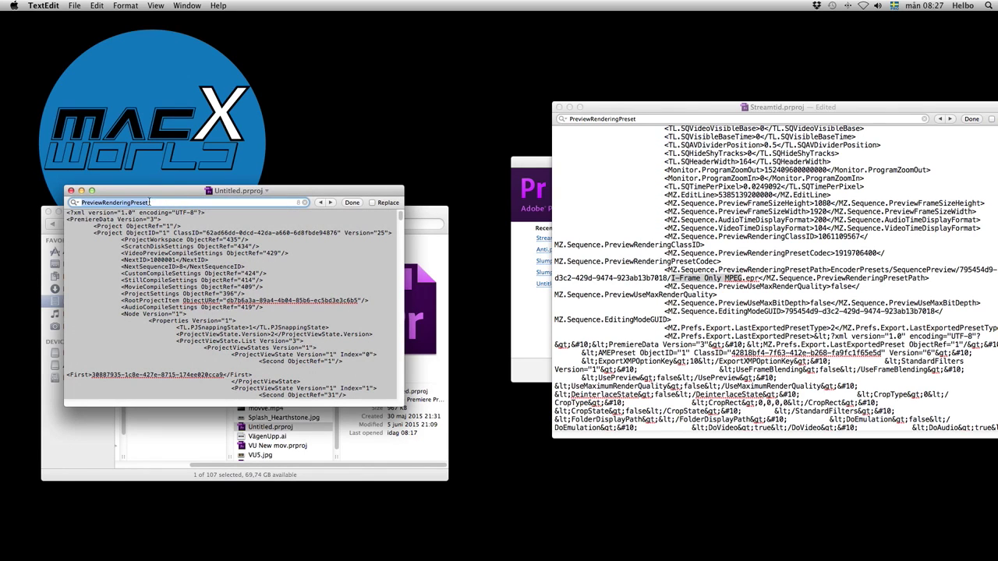
click(155, 203)
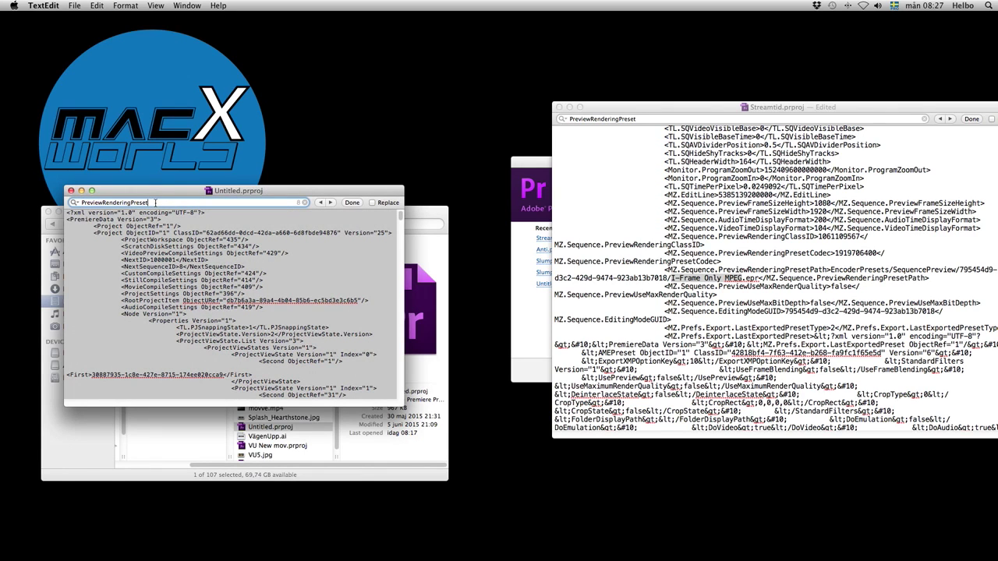
key(Return)
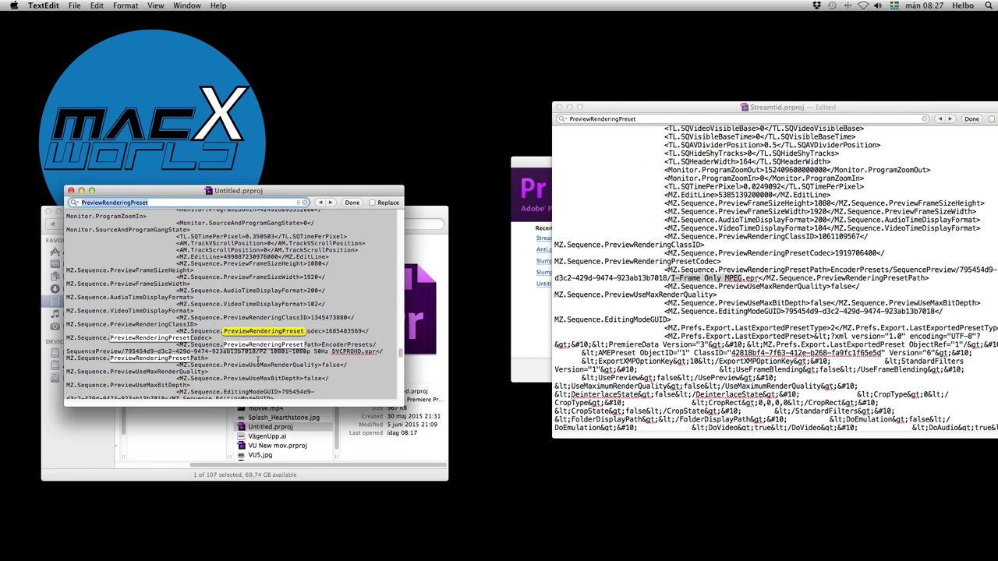
click(258, 357)
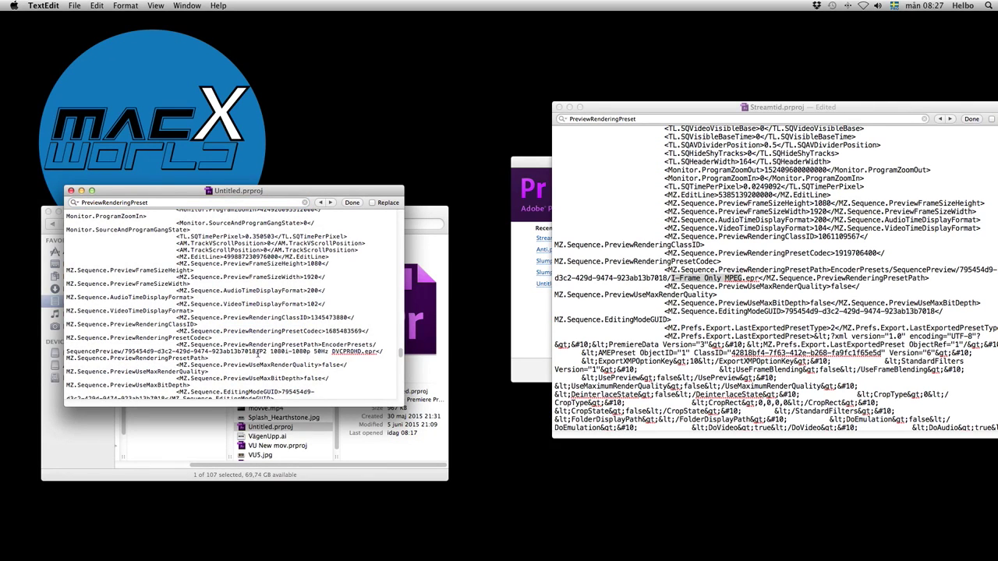
drag(259, 352, 361, 352)
key(super+c)
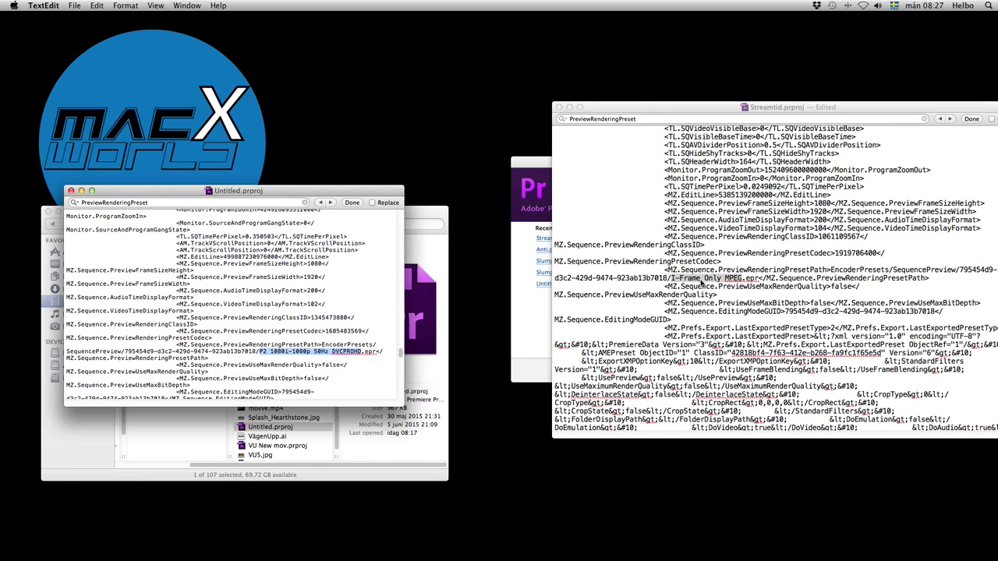
Replace "I-Frame Only MPEG" in Streamtid.prproj's PreviewRenderingPresetPath with the copied "P2 1080i-1080p 50Hz DVCPROHD" and save the file
click(701, 282)
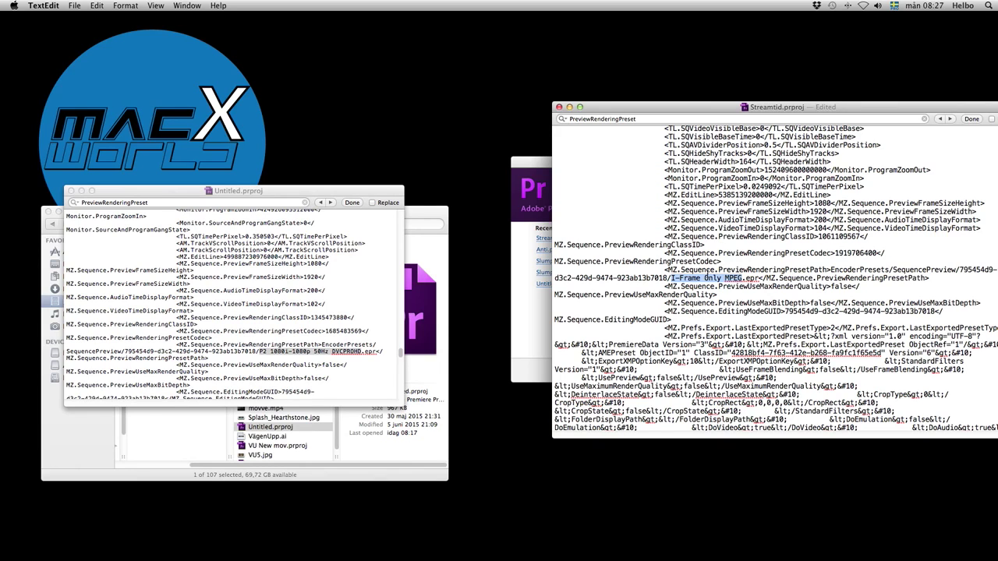
key(super+v)
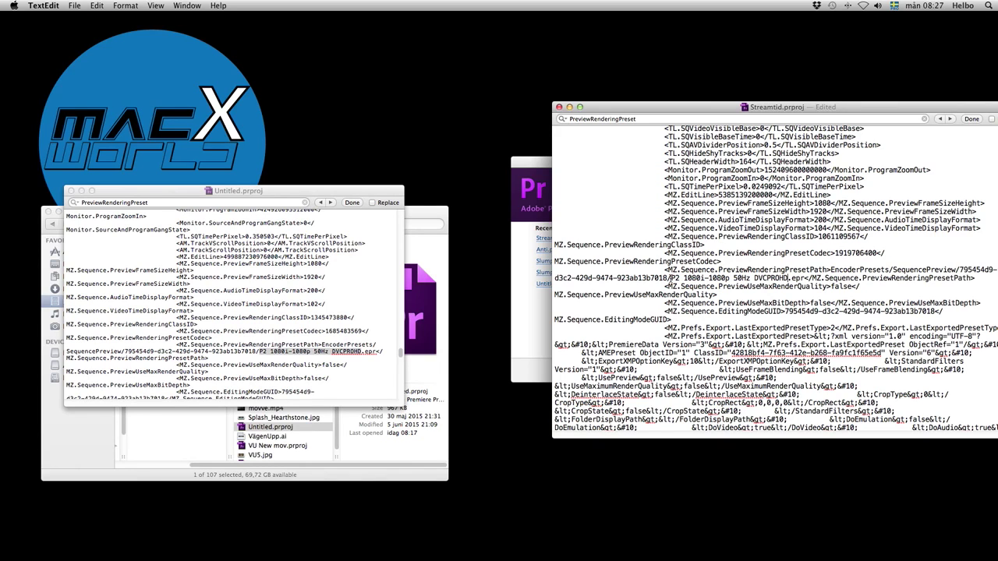
drag(669, 277, 789, 277)
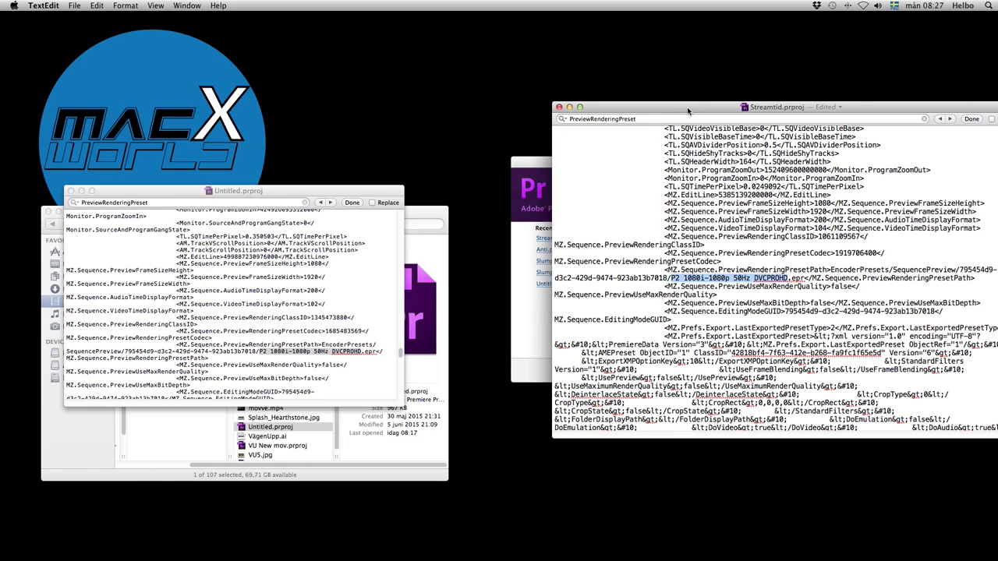
key(super+s)
Switch to Premiere Pro, open the recent project Streamtid.prproj to test the DVCPROHD preset path, and close it
drag(533, 164, 422, 140)
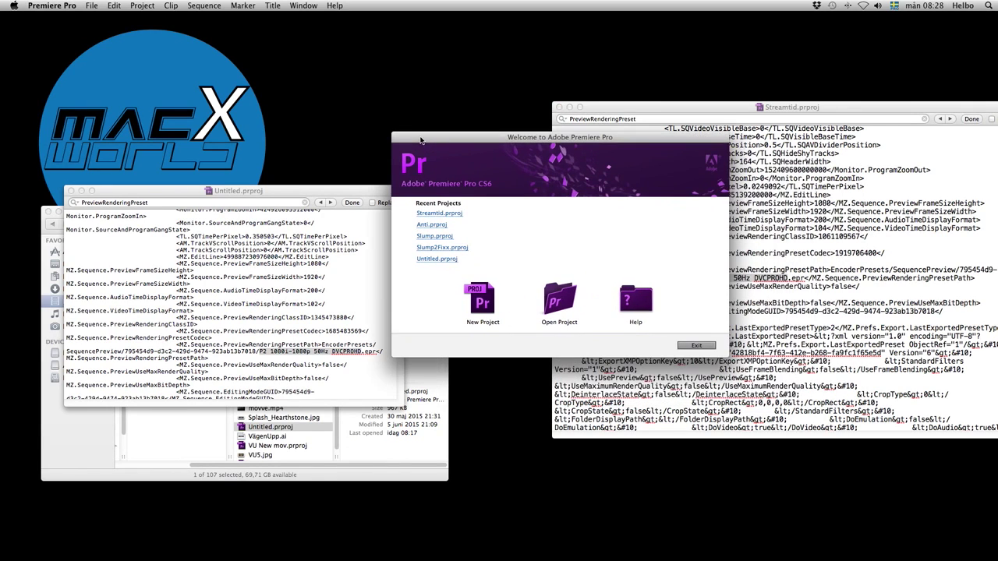
click(437, 214)
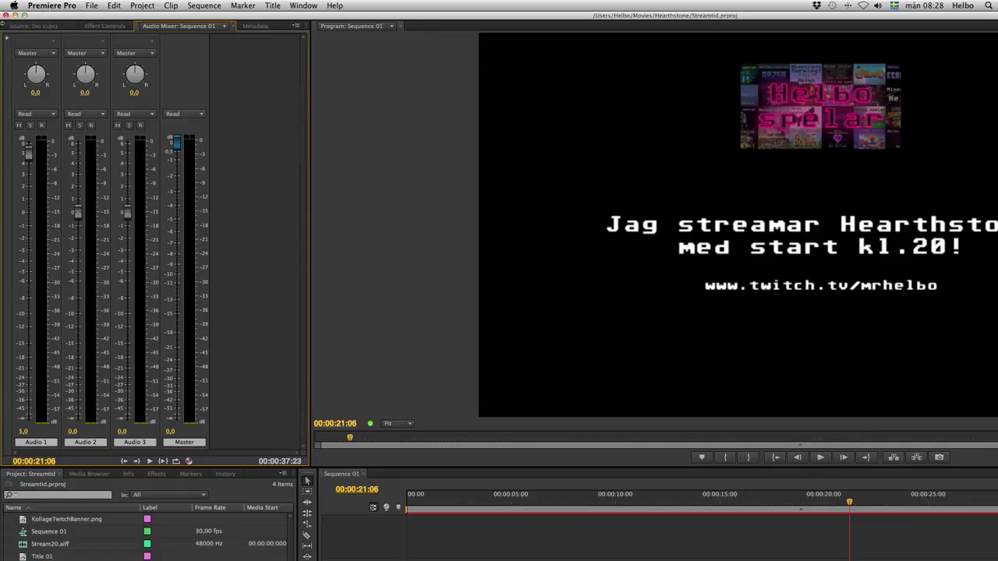
click(6, 15)
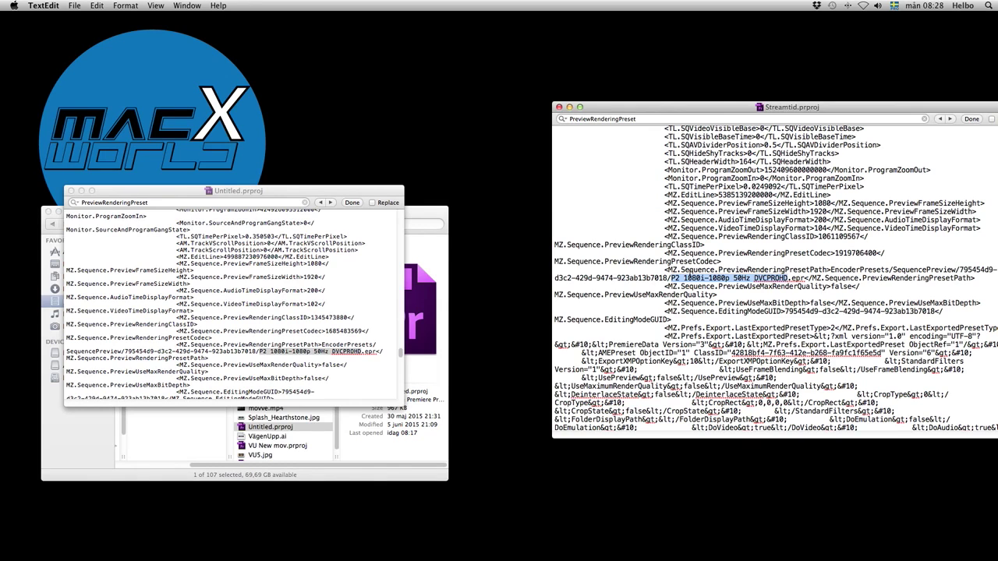
Replace the preset name in Streamtid.prproj's PreviewRenderingPresetPath with "QuickTime" and save the text file
text(QuickTim)
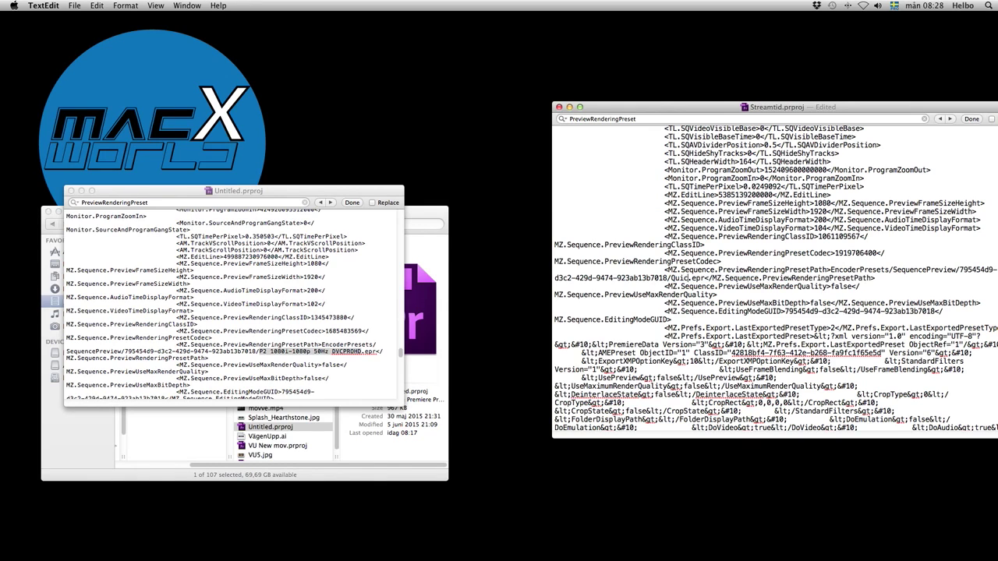
text(e)
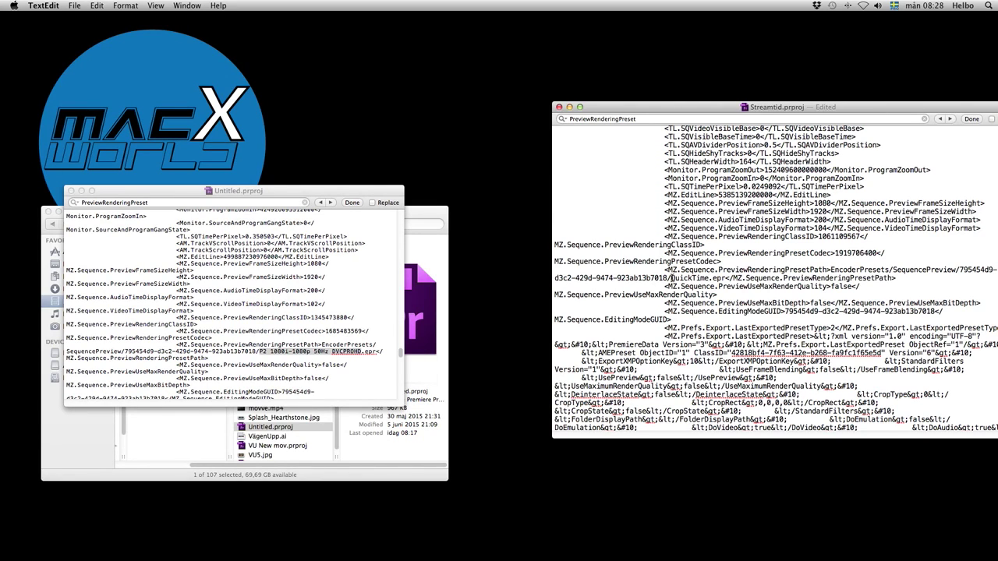
drag(670, 277, 712, 278)
key(super+s)
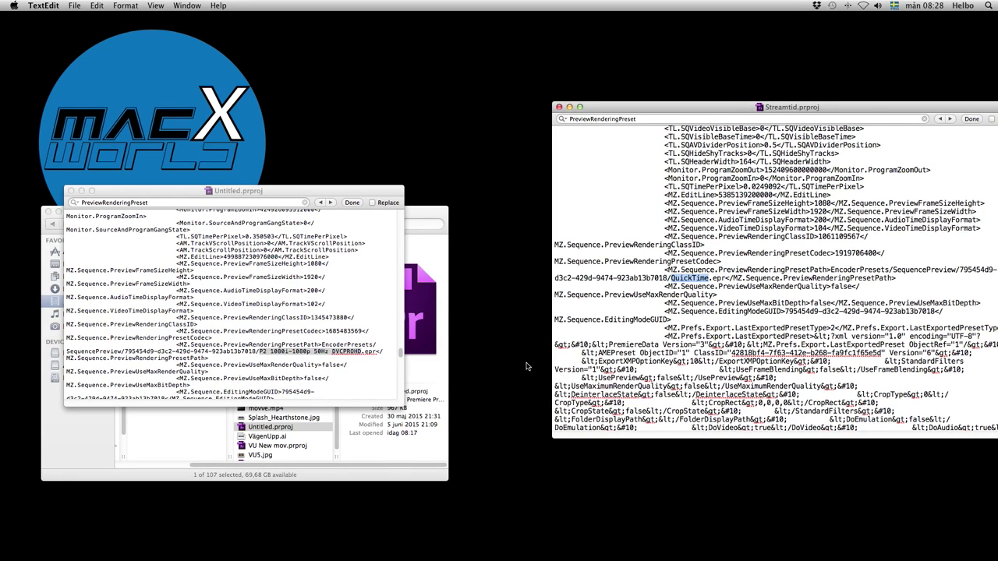
Relaunch Premiere Pro, open Streamtid.prproj from the recent projects to test the QuickTime preset path, and quit
click(377, 542)
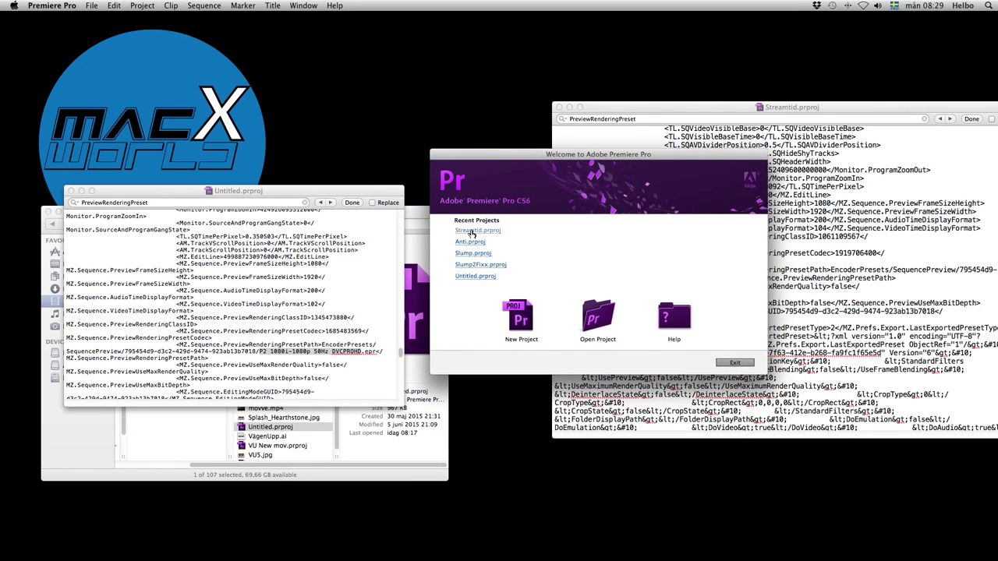
click(471, 231)
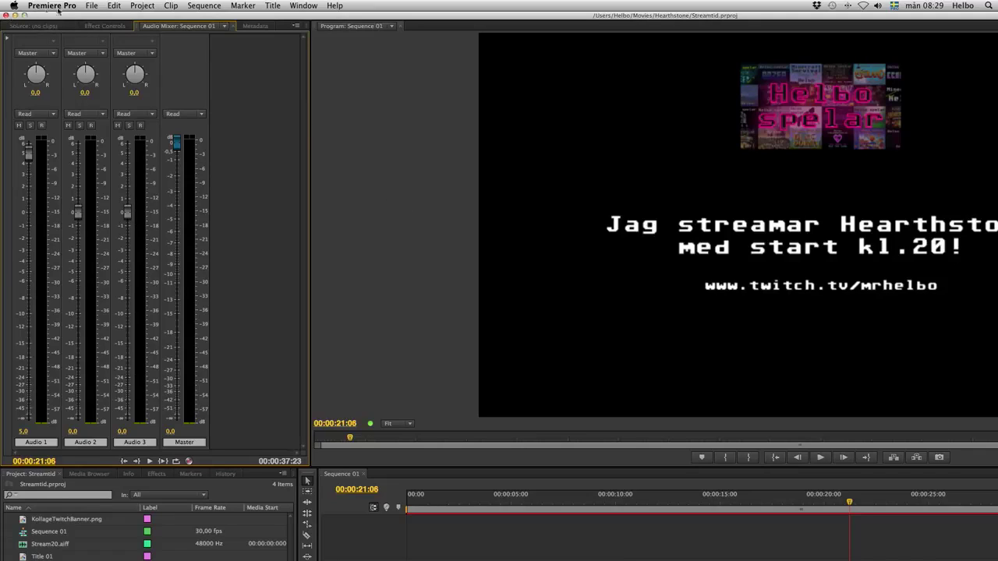
click(92, 6)
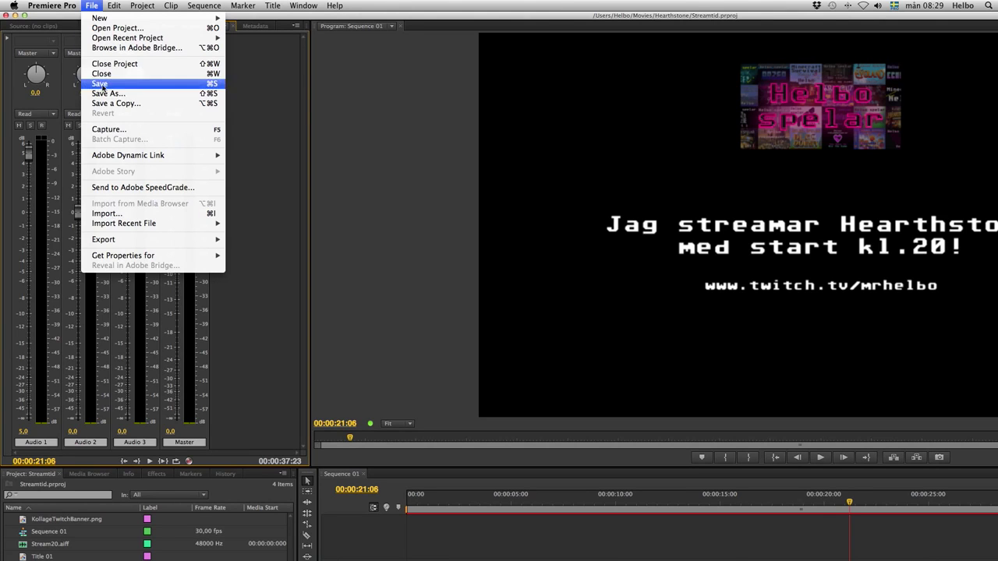
click(92, 6)
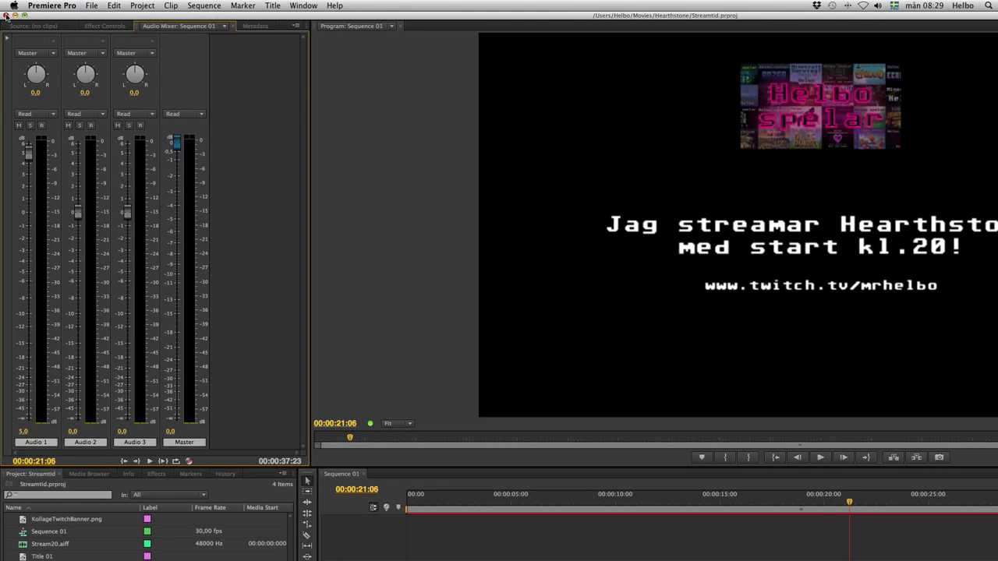
key(super+q)
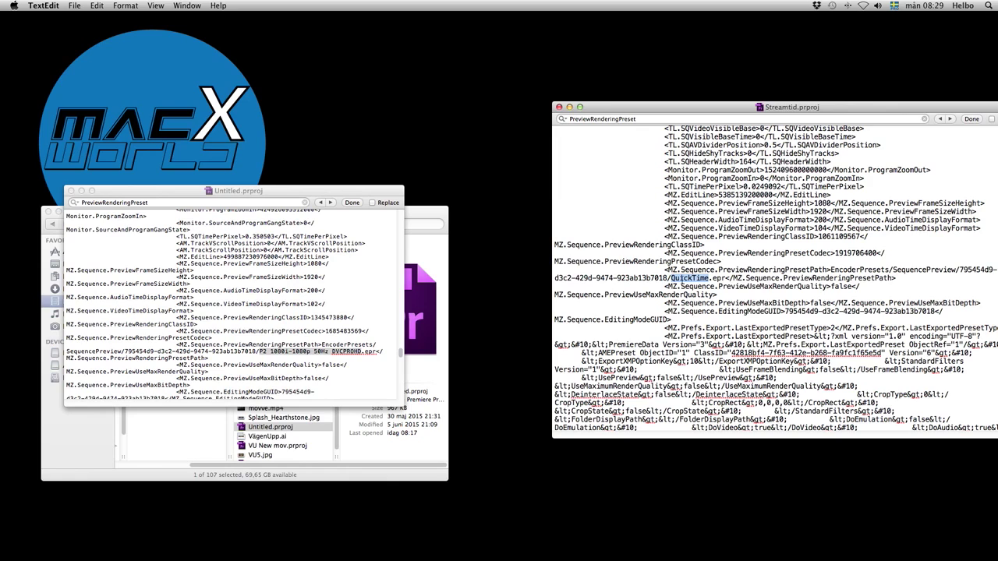
Set the preset name in Streamtid.prproj's PreviewRenderingPresetPath back to "I-Frame Only MPEG", save the text file and close it
key(shift+Right)
key(shift+Right)
key(shift+Right)
key(shift+Right)
key(Right)
key(Left)
key(Left)
key(Left)
key(Left)
key(shift+Left)
key(shift+Left)
key(shift+Left)
key(shift+Left)
key(shift+Left)
key(shift+Left)
key(shift+Left)
key(shift+Left)
key(shift+Left)
key(shift+Left)
text(I-Frame Only MPEG)
drag(699, 106, 657, 111)
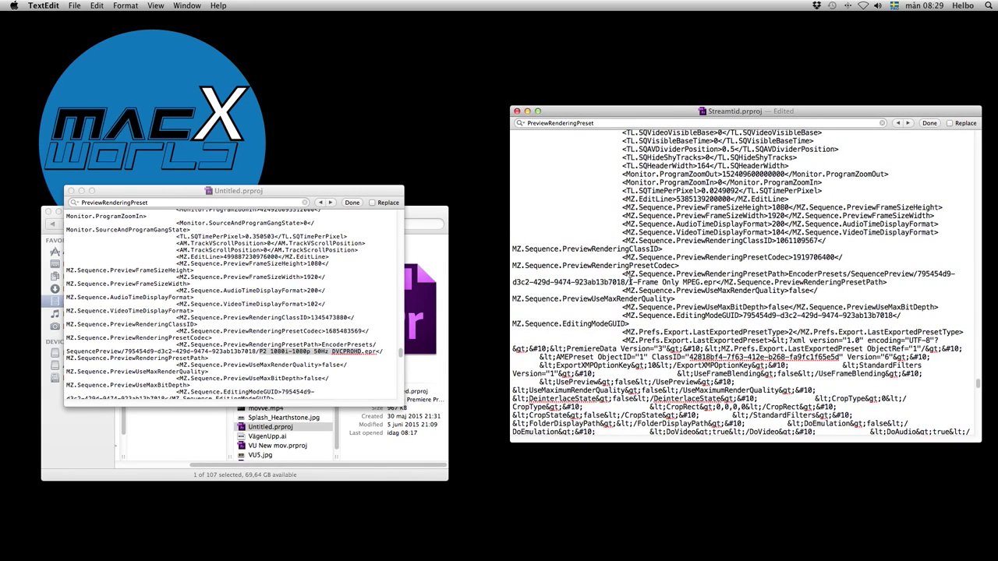
key(super+s)
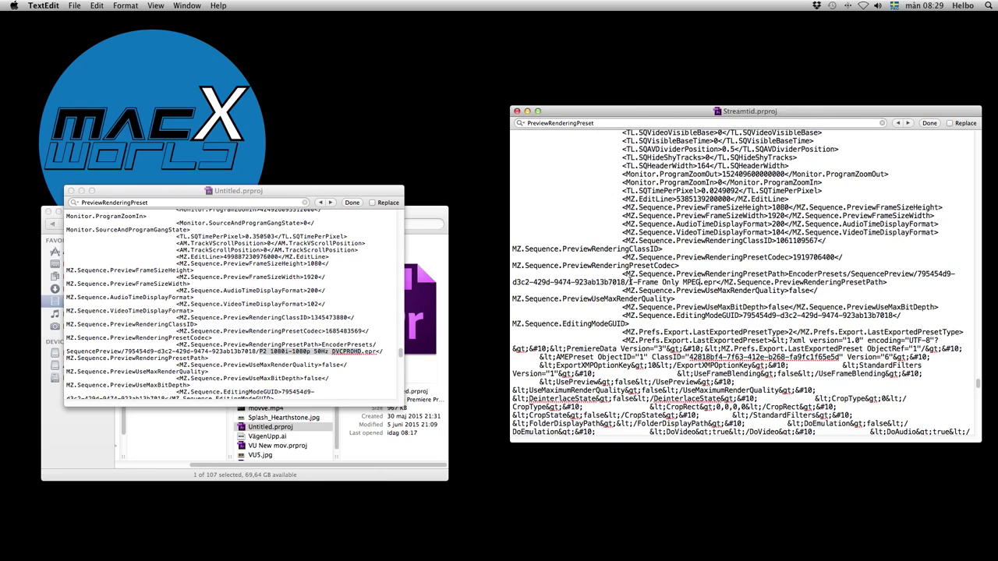
click(517, 112)
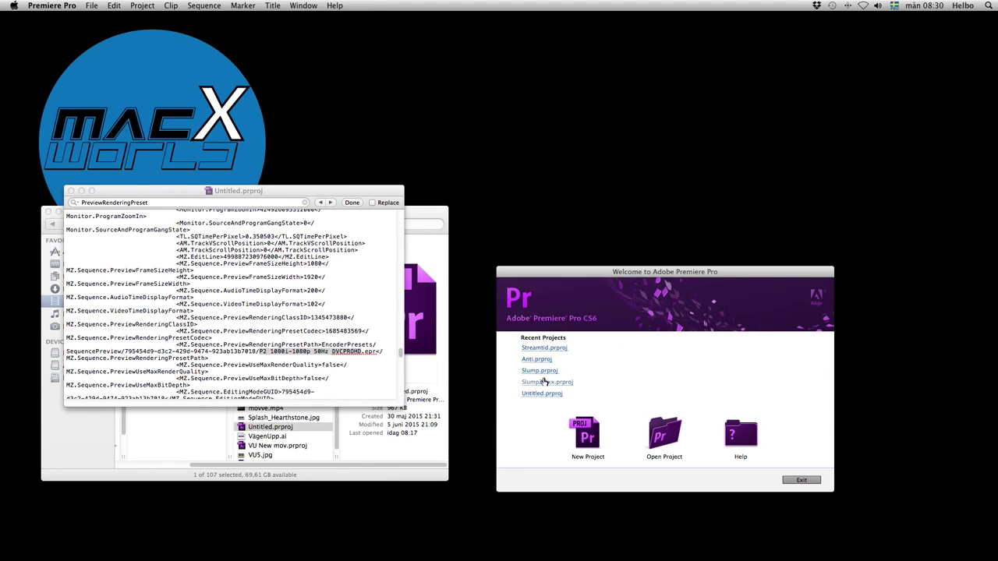
Create a new Premiere Pro project named Untitled in the Hearthstone folder, with a sequence named "dsfsf"
click(588, 436)
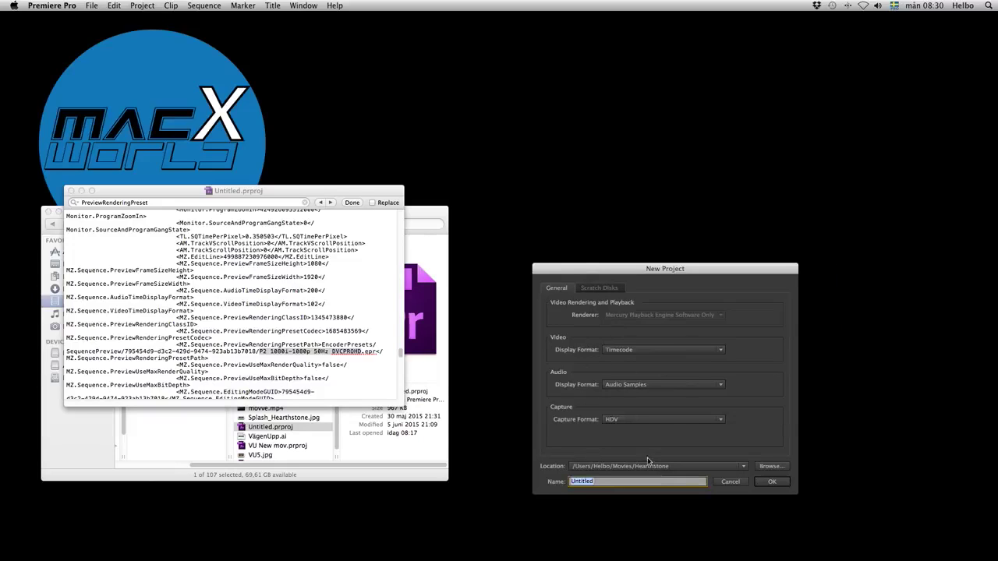
click(774, 482)
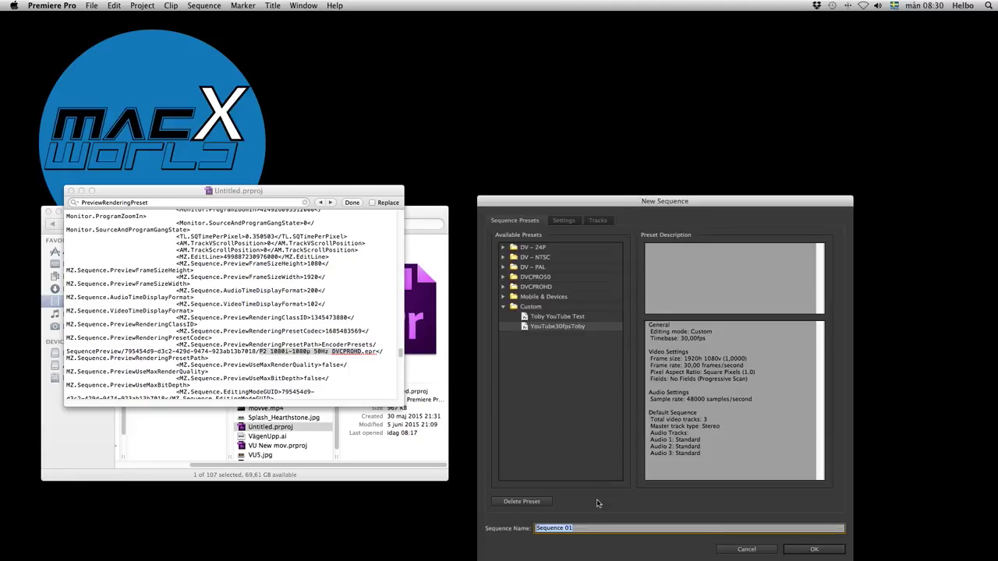
text(dsfsf)
click(818, 550)
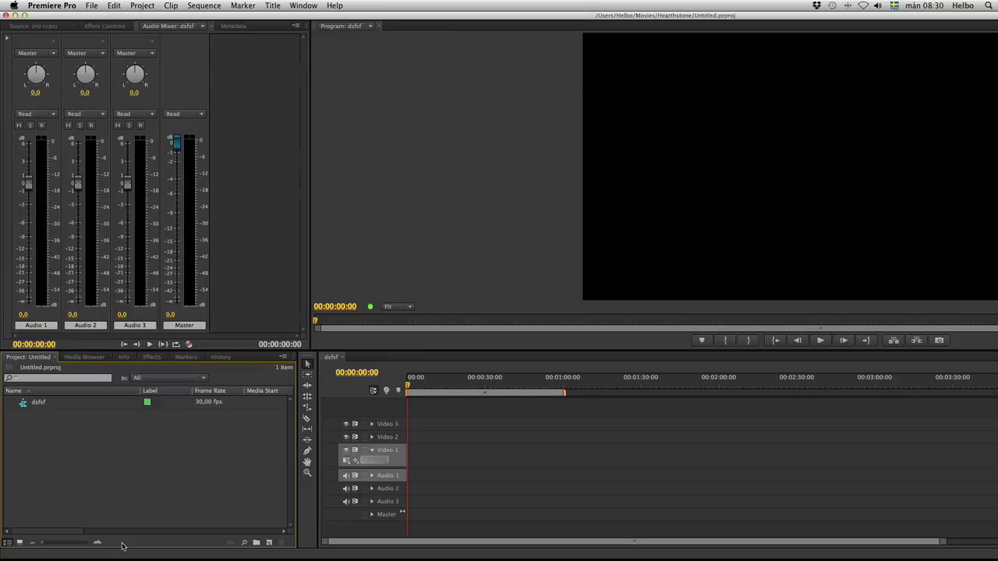
Start a media import into the new project and choose Streamtid.prproj from the Movies/Hearthstone folder
right_click(123, 546)
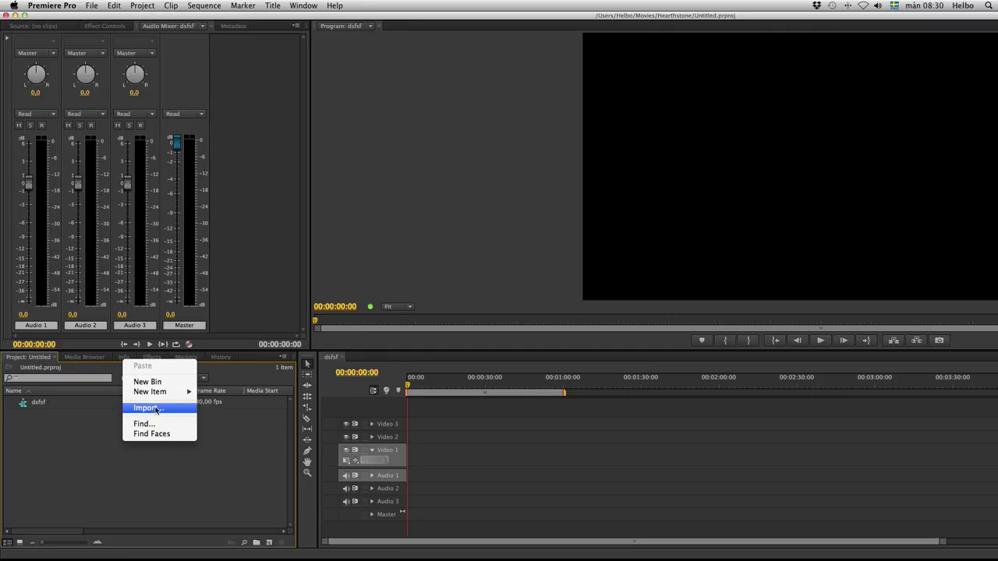
click(140, 409)
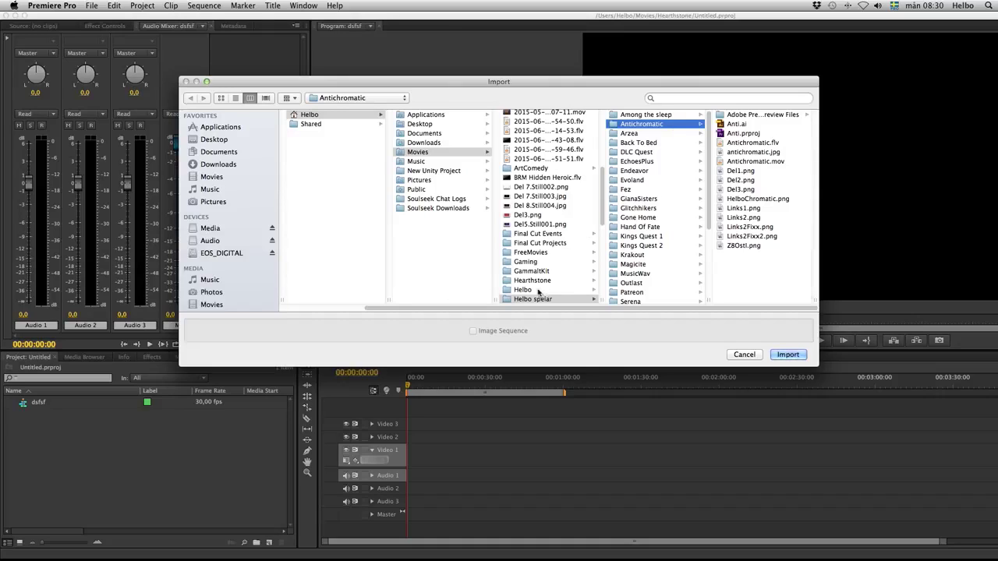
click(538, 281)
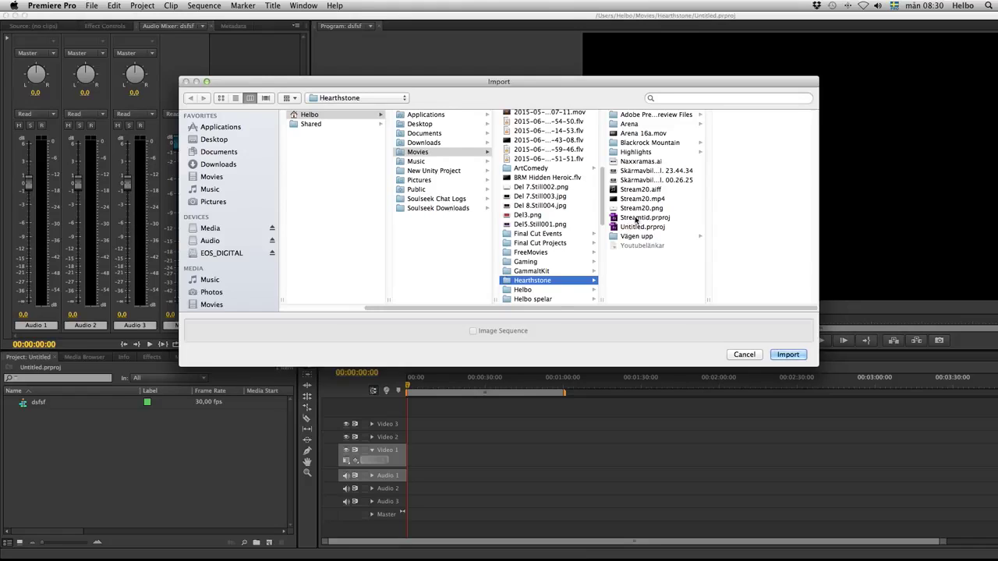
click(629, 222)
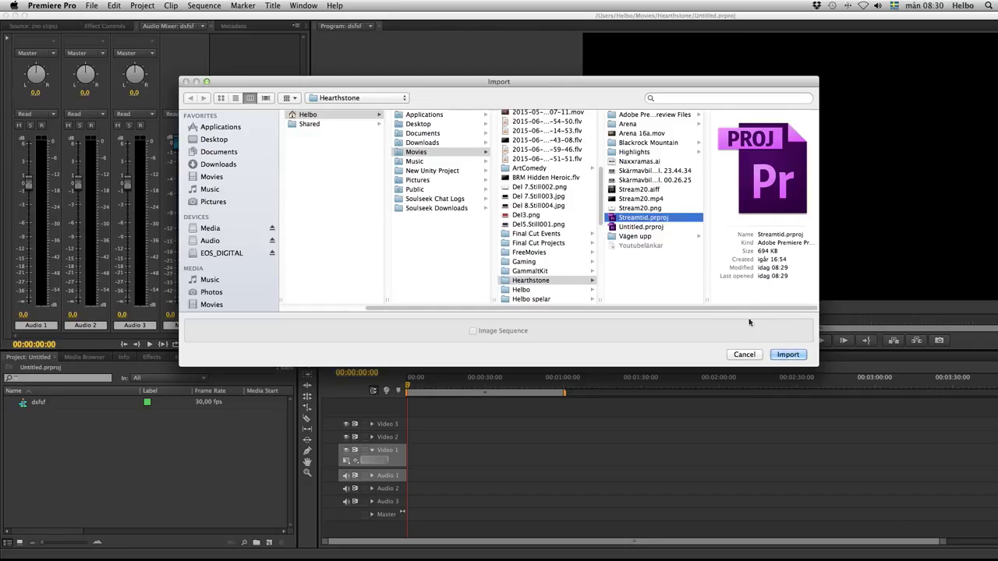
click(787, 355)
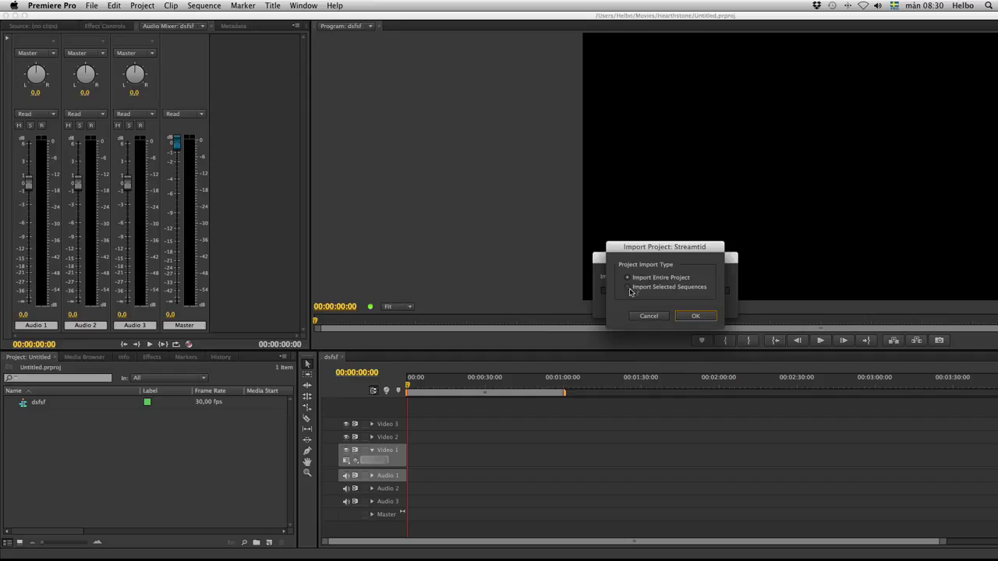
Set the project import type to Import Selected Sequences and import Sequence 01 from Streamtid
click(628, 287)
click(629, 279)
click(627, 288)
click(696, 316)
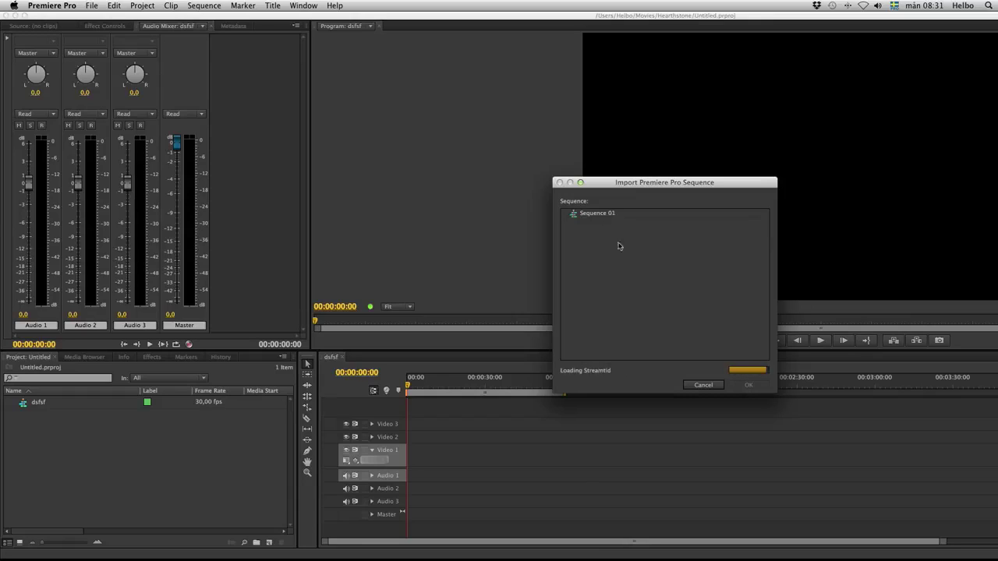
click(598, 217)
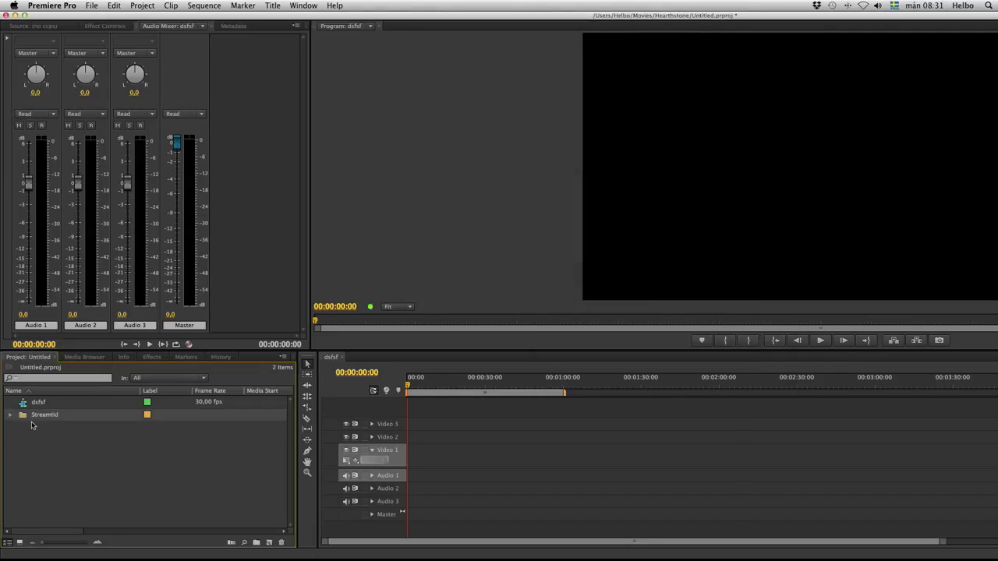
Open Sequence 01 from the imported Streamtid bin and scrub through its timeline to check the clips
click(10, 414)
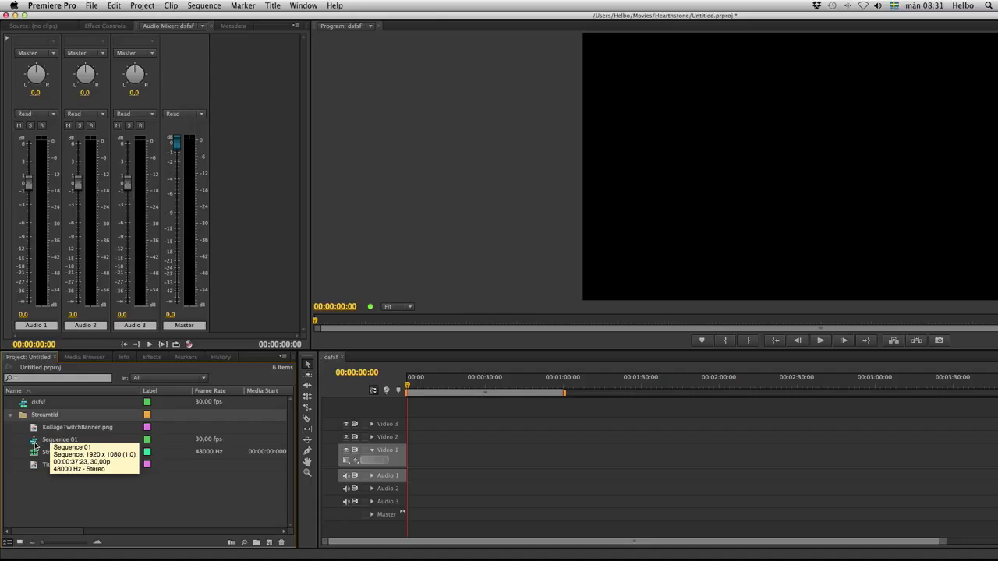
double_click(34, 444)
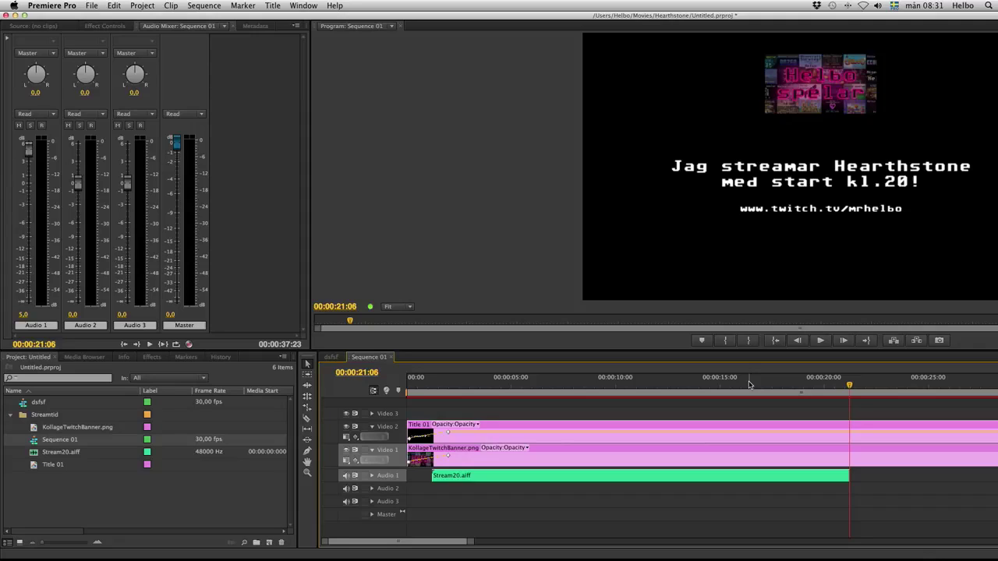
click(490, 385)
drag(490, 386, 594, 386)
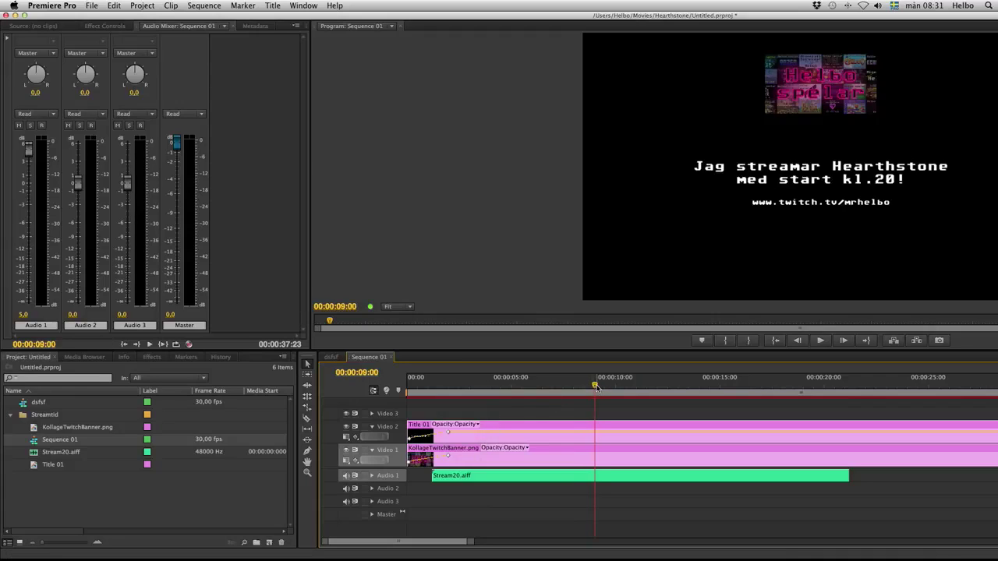
drag(597, 387, 466, 387)
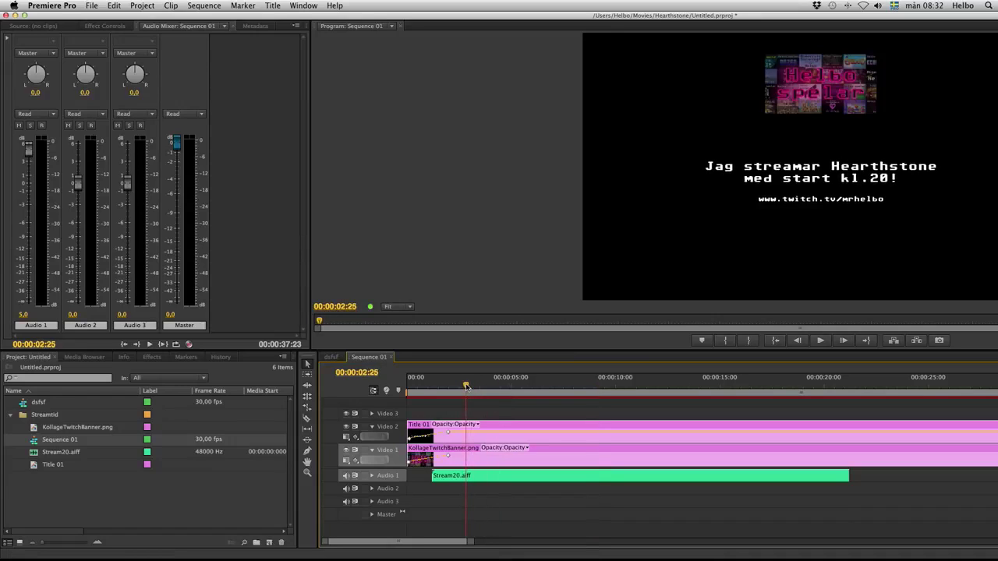